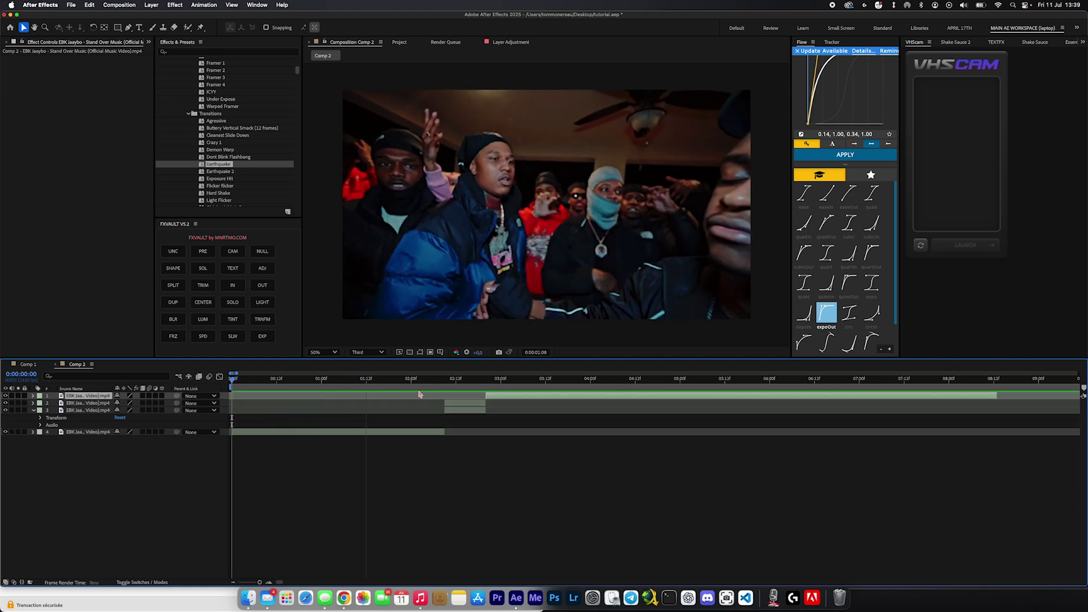
At 0:00:02:12, draw a closed Pen mask on the second layer around the raised-arm man in the white shirt and the people beside him.
{"action": "left_click", "coordinate": [450, 386]}
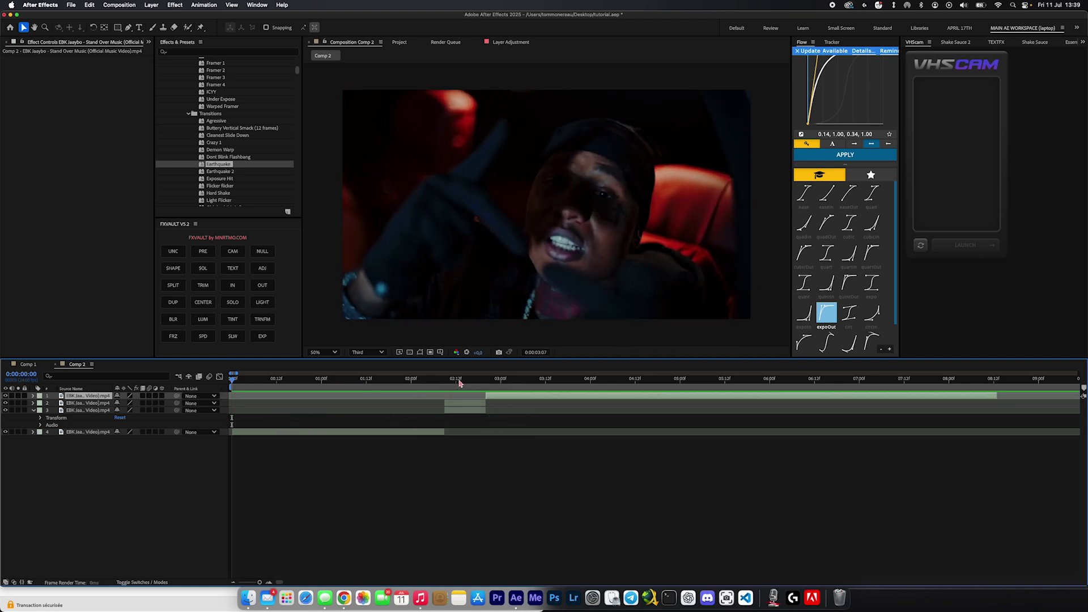
{"action": "left_click", "coordinate": [458, 404]}
{"action": "left_click_drag", "start_coordinate": [466, 237], "coordinate": [410, 345]}
{"action": "key", "text": "super+z"}
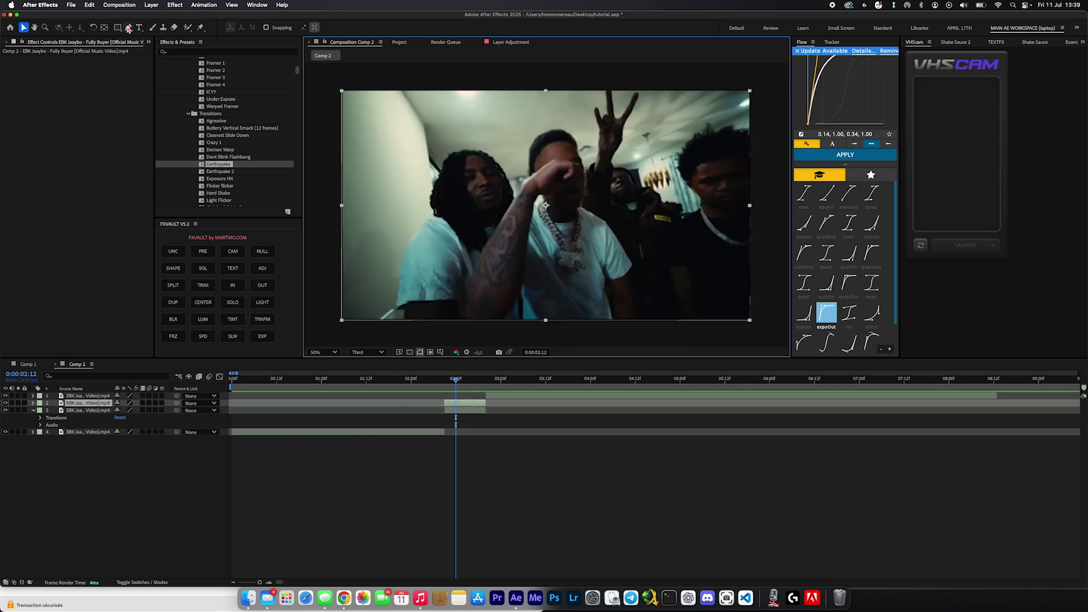
{"action": "left_click", "coordinate": [129, 28]}
{"action": "left_click", "coordinate": [621, 74]}
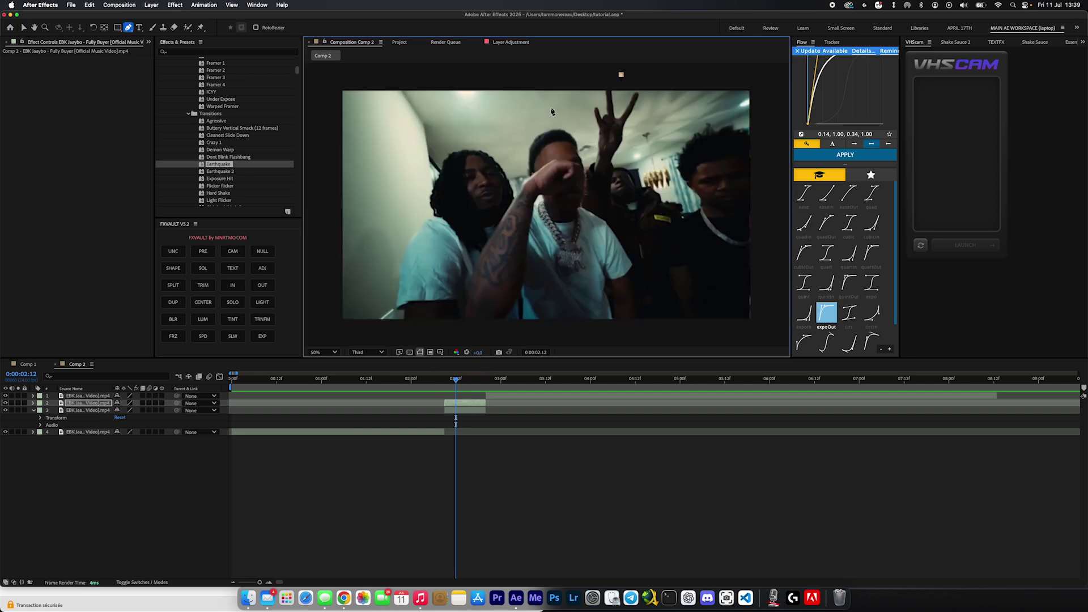
{"action": "left_click_drag", "start_coordinate": [546, 110], "coordinate": [513, 126]}
{"action": "left_click_drag", "start_coordinate": [491, 162], "coordinate": [484, 188]}
{"action": "left_click_drag", "start_coordinate": [469, 259], "coordinate": [459, 278]}
{"action": "mouse_move", "coordinate": [462, 300]}
{"action": "left_mouse_down"}
{"action": "mouse_move", "coordinate": [480, 336]}
{"action": "mouse_move", "coordinate": [484, 320]}
{"action": "left_mouse_up"}
{"action": "left_click_drag", "start_coordinate": [558, 337], "coordinate": [593, 333]}
{"action": "mouse_move", "coordinate": [630, 333]}
{"action": "left_mouse_down"}
{"action": "mouse_move", "coordinate": [709, 333]}
{"action": "mouse_move", "coordinate": [766, 277]}
{"action": "left_mouse_up"}
{"action": "left_click_drag", "start_coordinate": [753, 161], "coordinate": [757, 122]}
{"action": "left_click_drag", "start_coordinate": [729, 82], "coordinate": [689, 73]}
{"action": "left_click_drag", "start_coordinate": [623, 65], "coordinate": [612, 66]}
{"action": "left_click", "coordinate": [621, 74]}
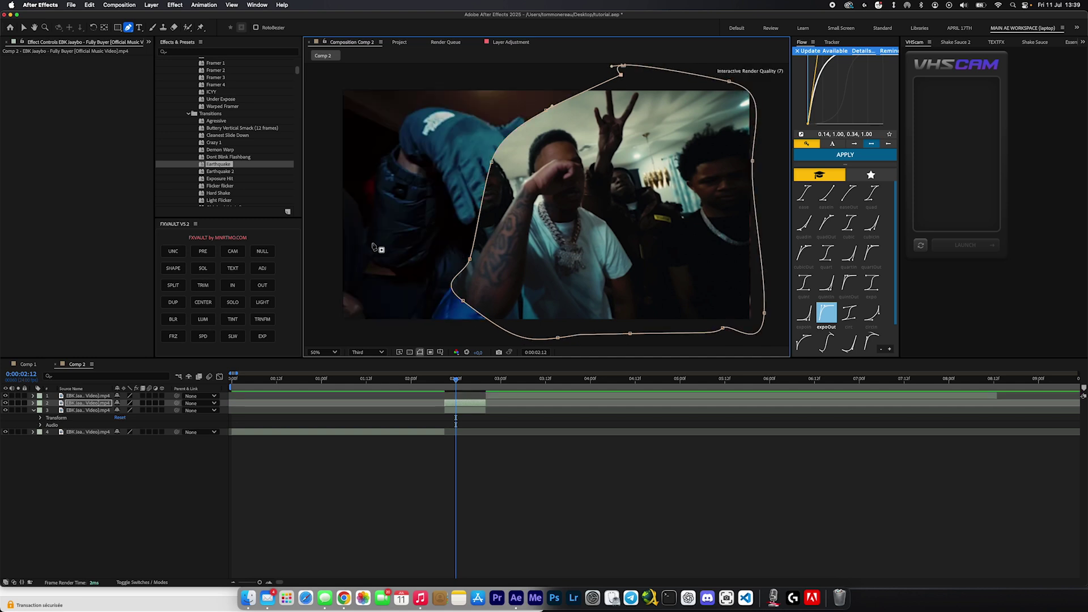
Feather Mask 1 on the second layer to 334 pixels and shift the layer's position to 1230, 544.
{"action": "left_click", "coordinate": [33, 403]}
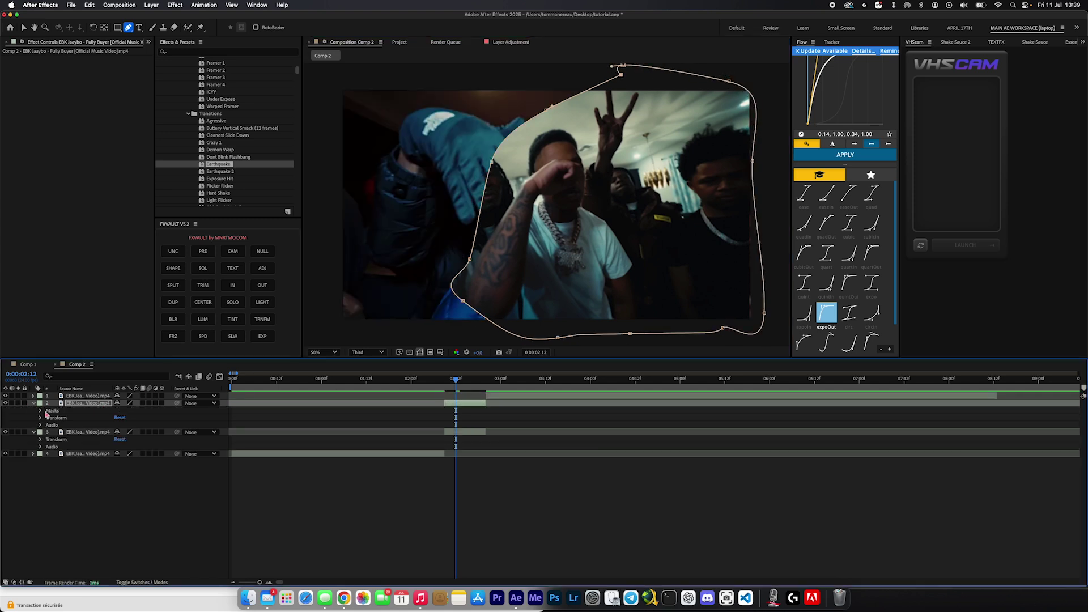
{"action": "left_click", "coordinate": [41, 410]}
{"action": "left_click", "coordinate": [48, 418]}
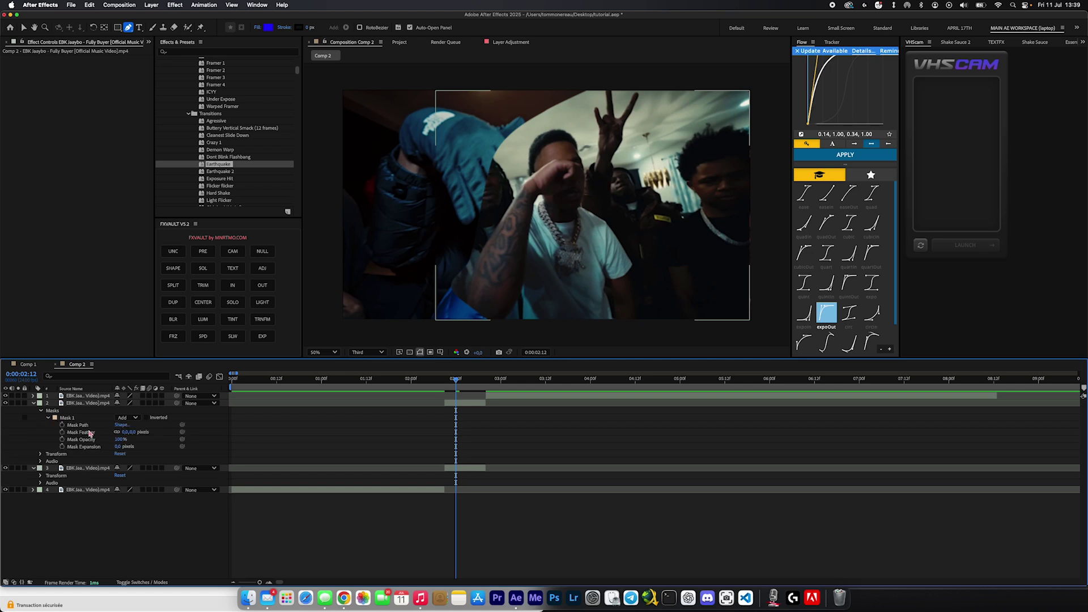
{"action": "left_click_drag", "start_coordinate": [124, 436], "coordinate": [240, 437]}
{"action": "key", "text": "p"}
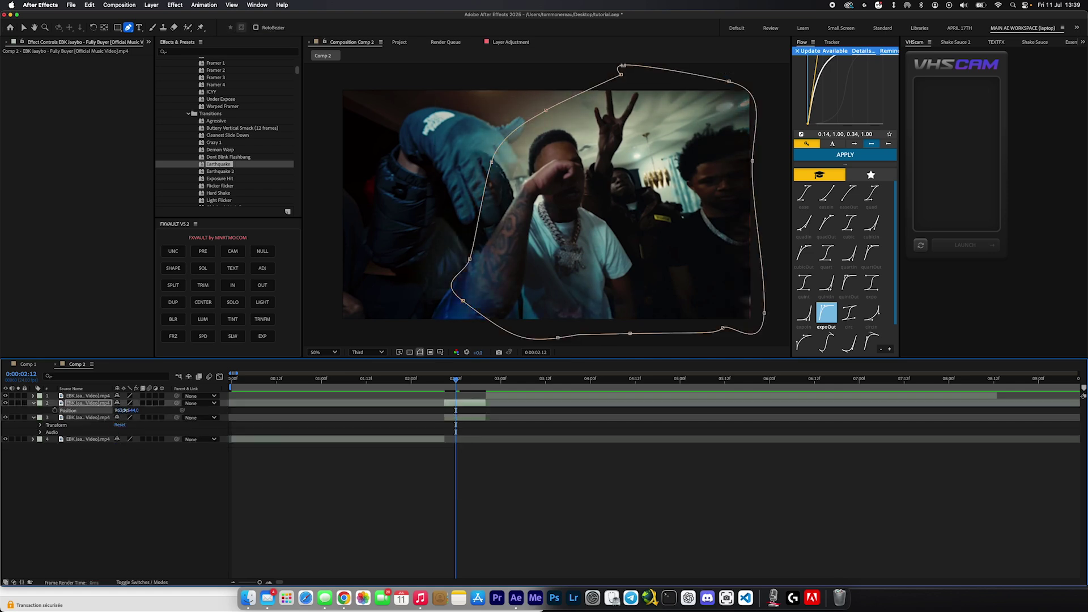
{"action": "left_click_drag", "start_coordinate": [123, 410], "coordinate": [233, 411]}
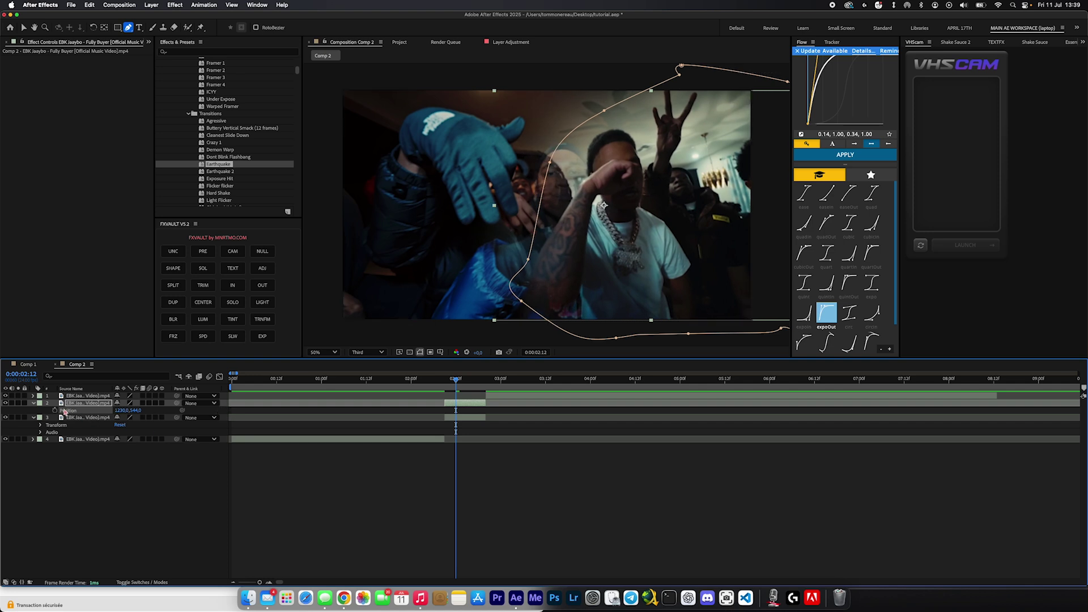
Contract the second layer's mask by setting Mask Expansion to -101 pixels.
{"action": "left_click", "coordinate": [33, 403]}
{"action": "left_click", "coordinate": [33, 403]}
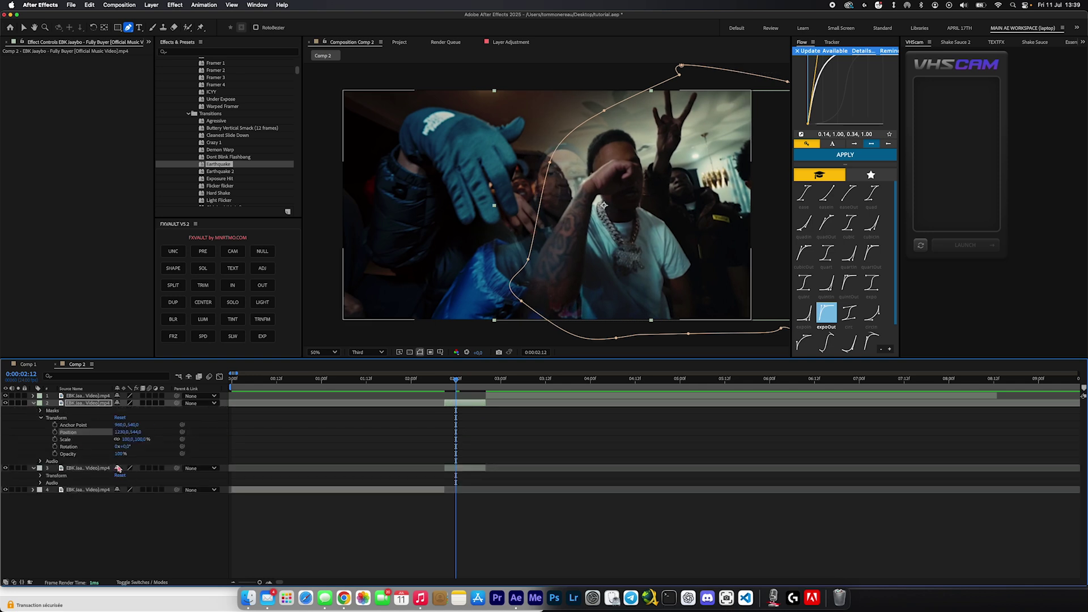
{"action": "left_click", "coordinate": [41, 411]}
{"action": "left_click", "coordinate": [48, 418]}
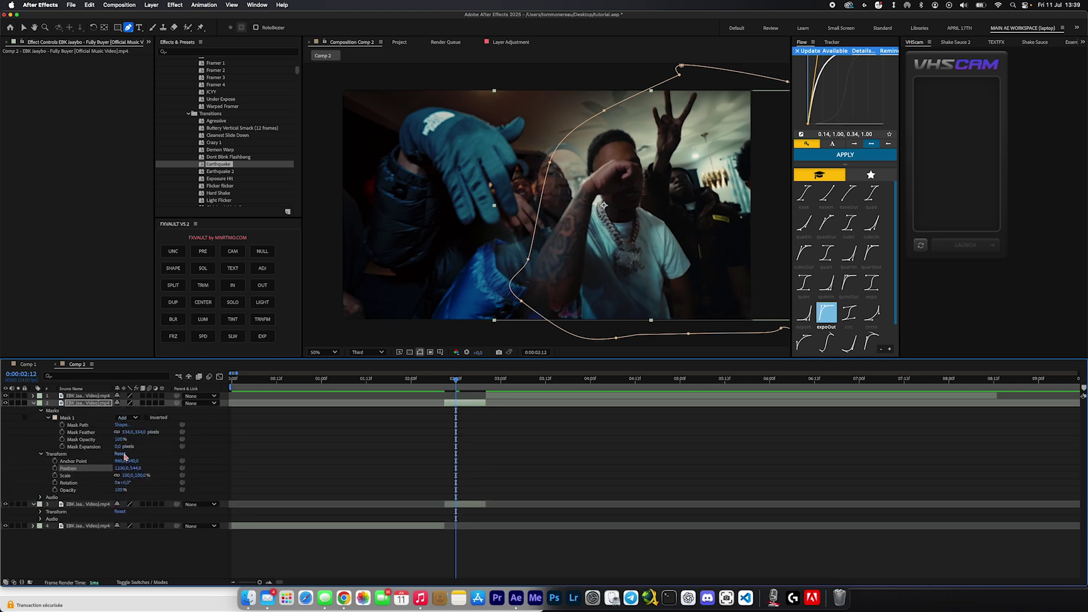
{"action": "left_click_drag", "start_coordinate": [118, 446], "coordinate": [77, 447]}
Shift the third layer's horizontal position to about 580 so its man stands beside the masked subject.
{"action": "left_click", "coordinate": [454, 510]}
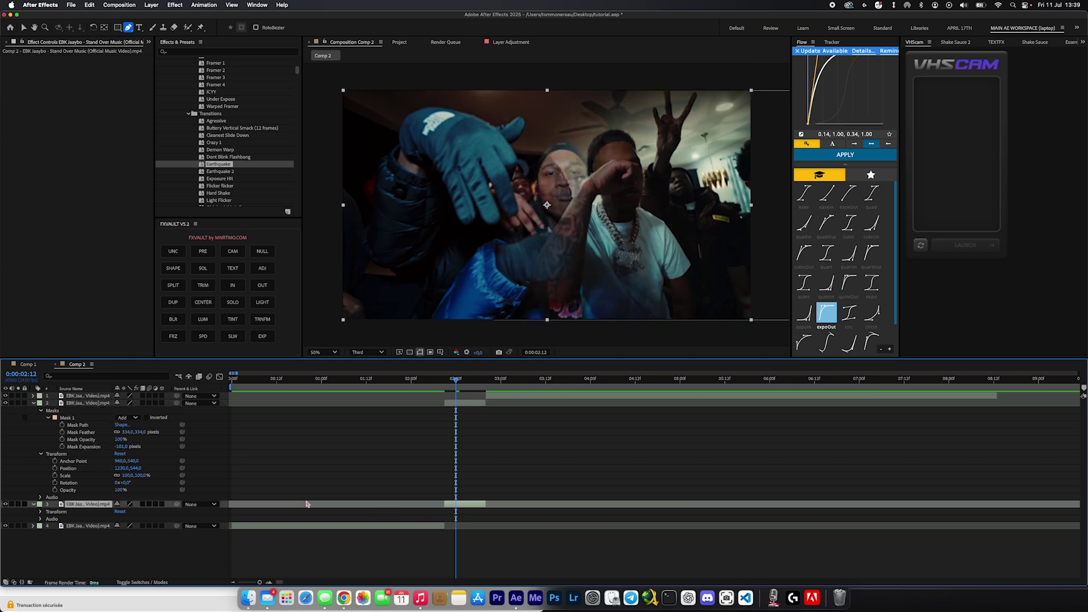
{"action": "key", "text": "p"}
{"action": "left_click_drag", "start_coordinate": [119, 512], "coordinate": [70, 511]}
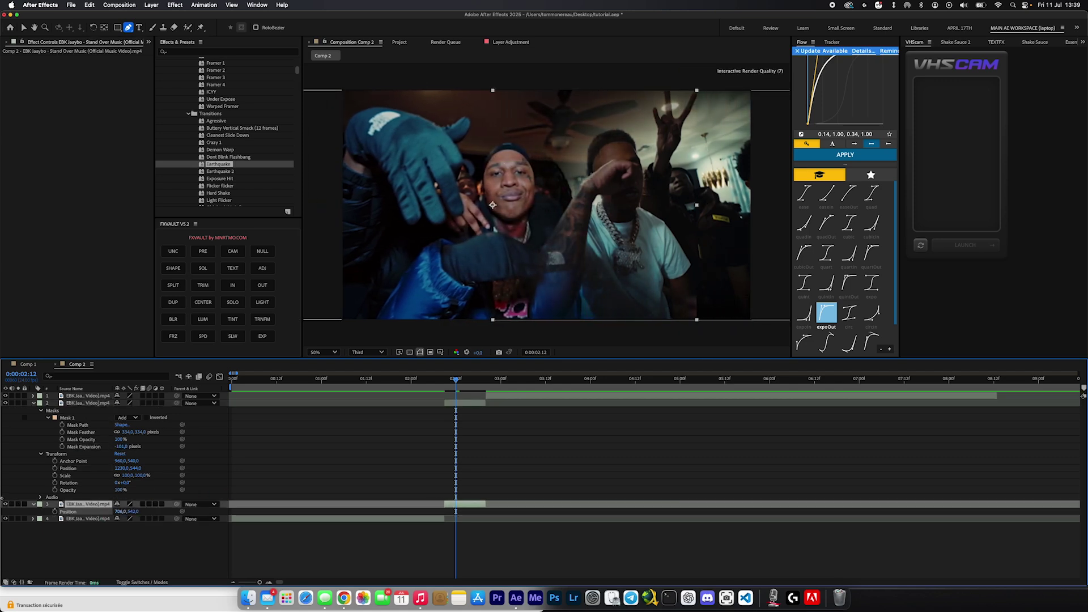
{"action": "left_click", "coordinate": [482, 518]}
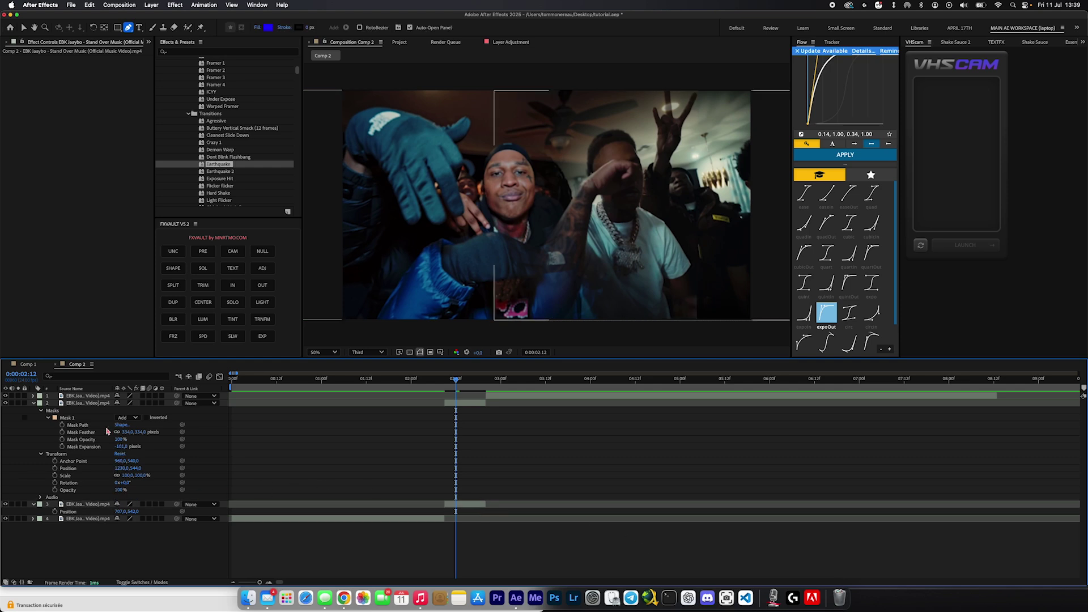
{"action": "left_click_drag", "start_coordinate": [120, 509], "coordinate": [79, 510]}
Reduce the second layer's Mask Feather to 127 pixels.
{"action": "left_click", "coordinate": [446, 406]}
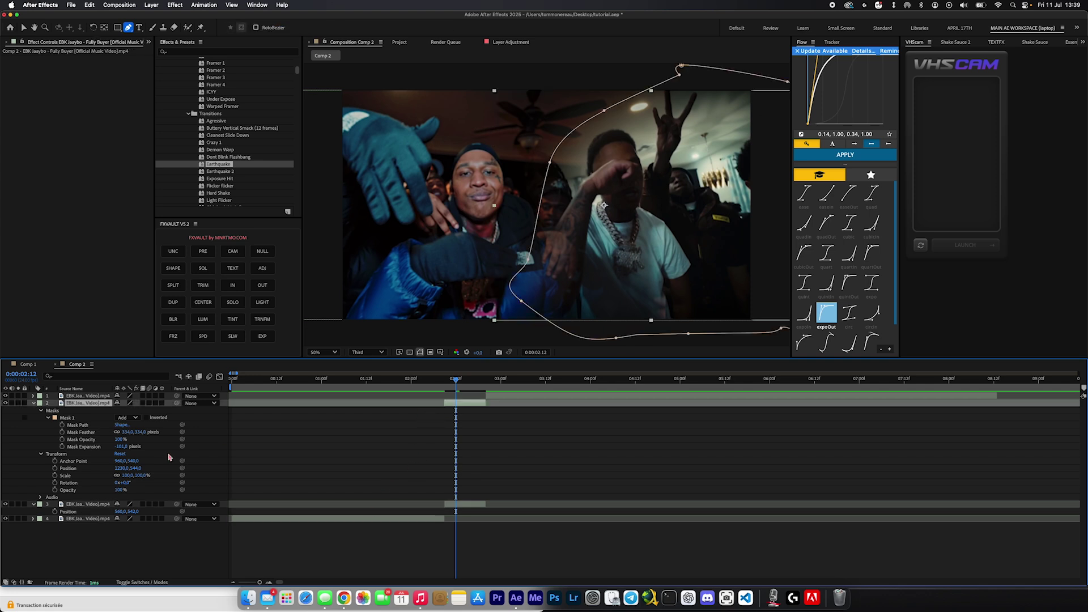
{"action": "left_click_drag", "start_coordinate": [126, 433], "coordinate": [35, 438]}
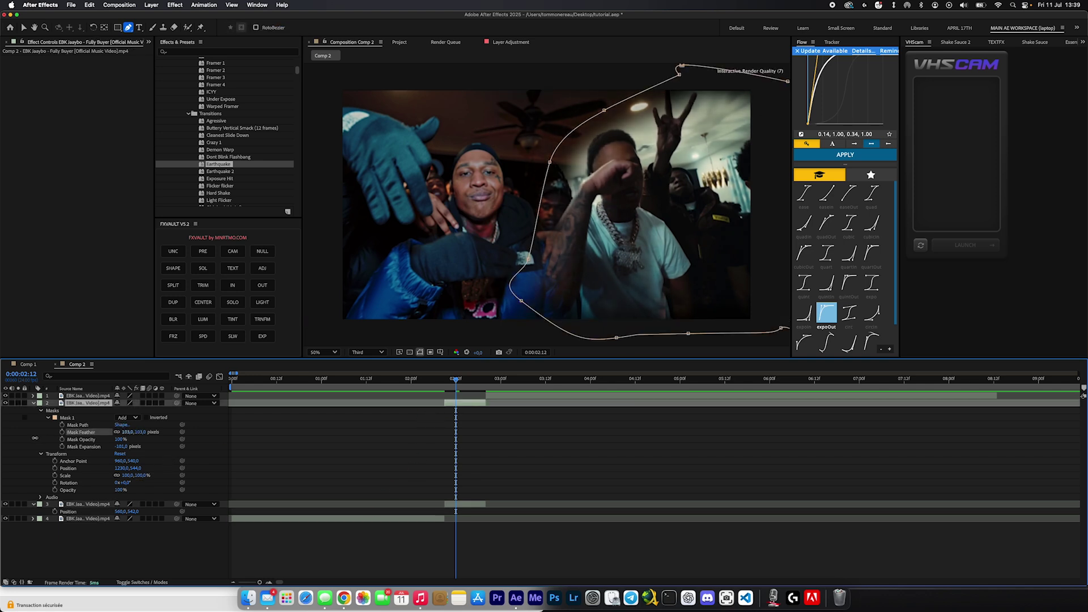
{"action": "left_click", "coordinate": [401, 480]}
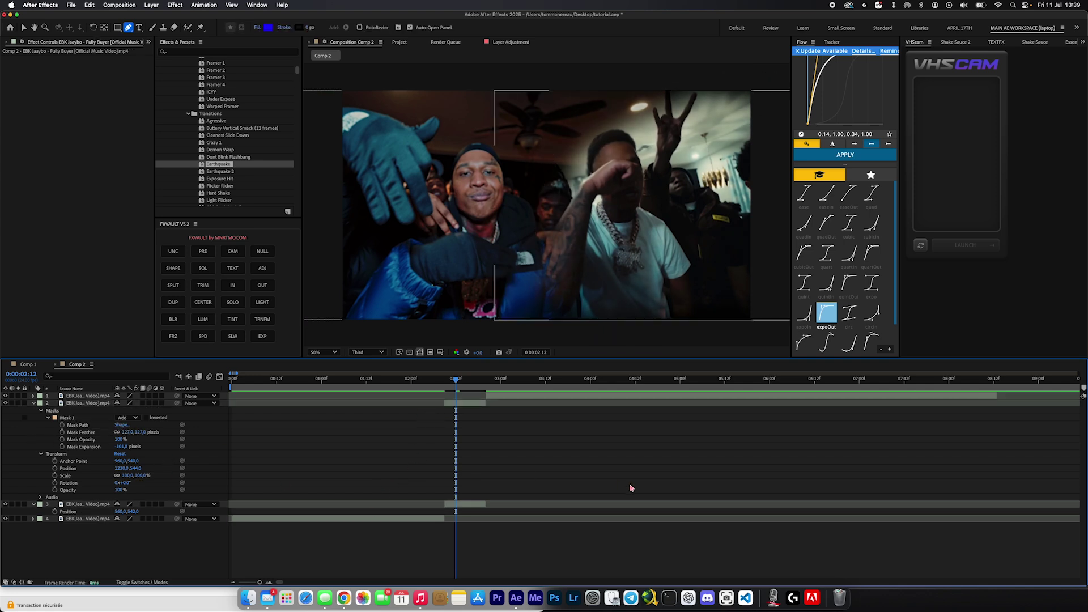
At 0:00:02:15, apply the Curves effect to the masked second layer and bend its RGB curve upward to brighten the clip.
{"action": "left_click", "coordinate": [446, 381]}
{"action": "left_click_drag", "start_coordinate": [444, 383], "coordinate": [468, 382]}
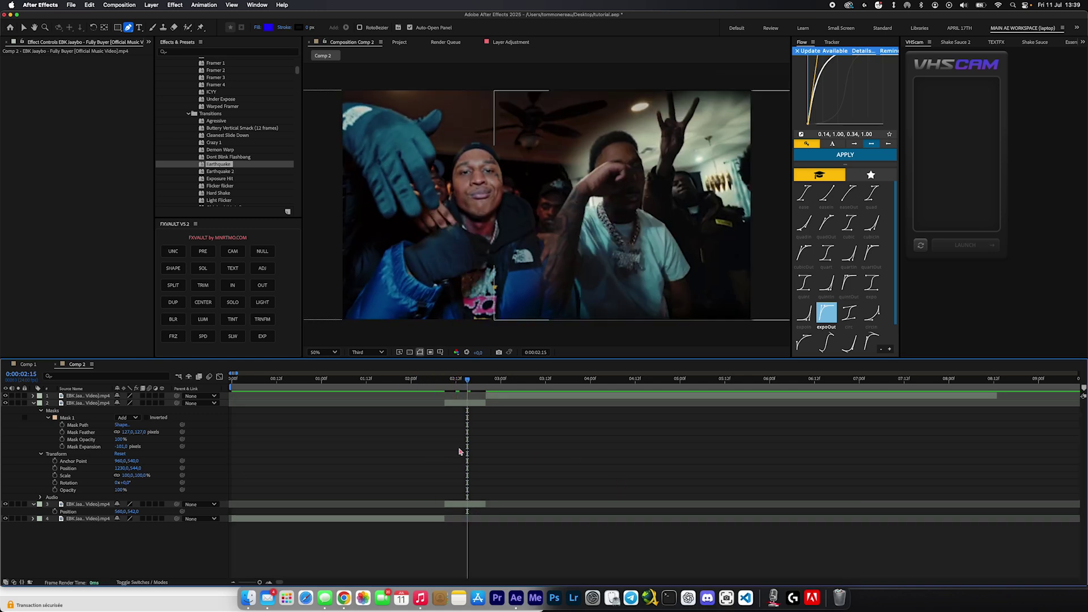
{"action": "key", "text": "u"}
{"action": "left_click", "coordinate": [461, 395]}
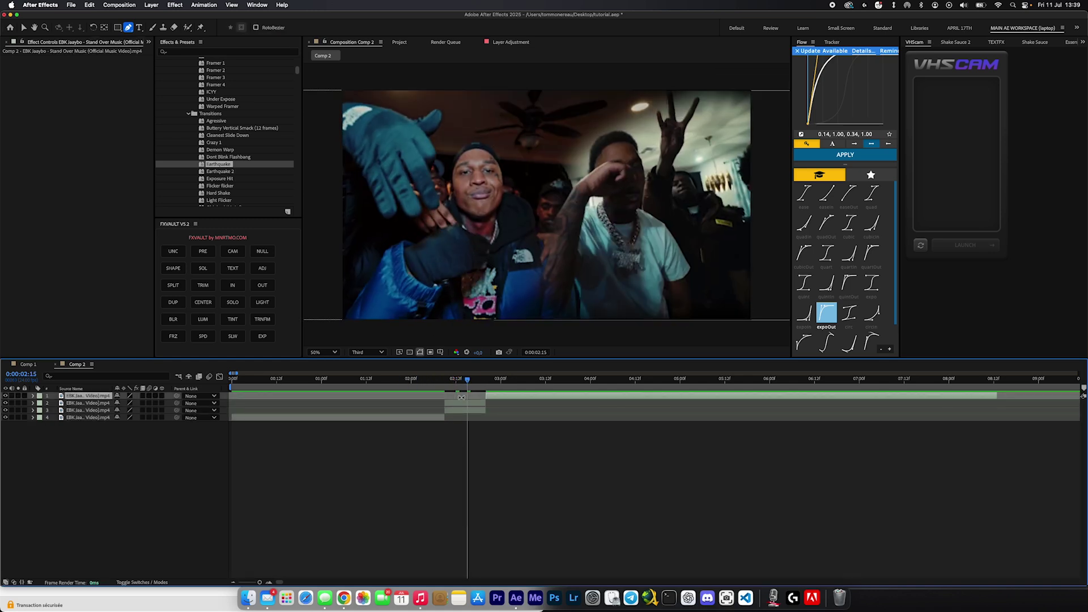
{"action": "left_click", "coordinate": [464, 405]}
{"action": "key", "text": "ctrl+space"}
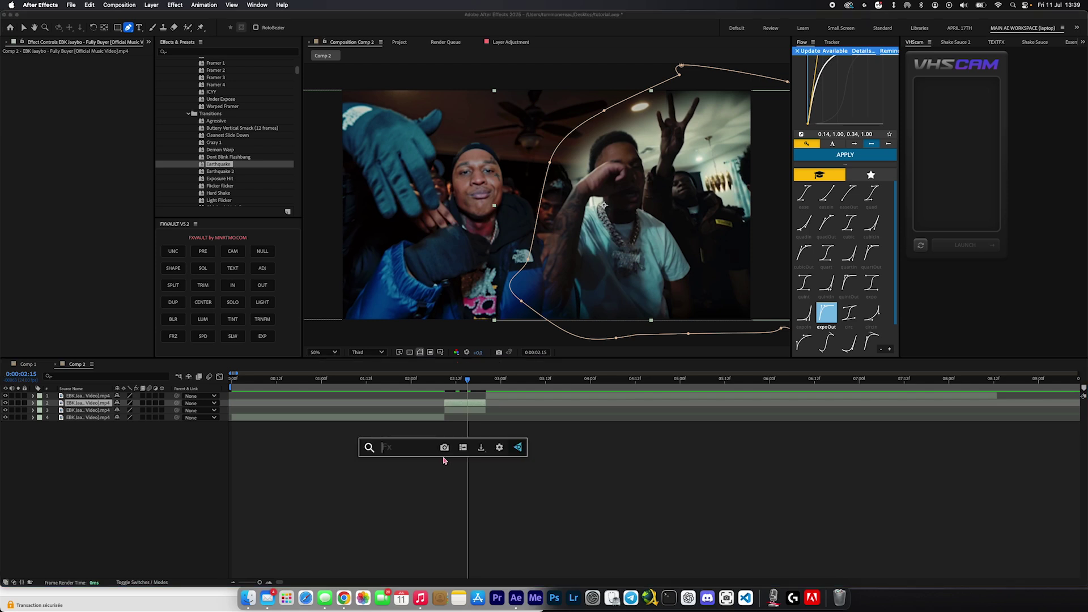
{"action": "type", "text": "curves"}
{"action": "key", "text": "Return"}
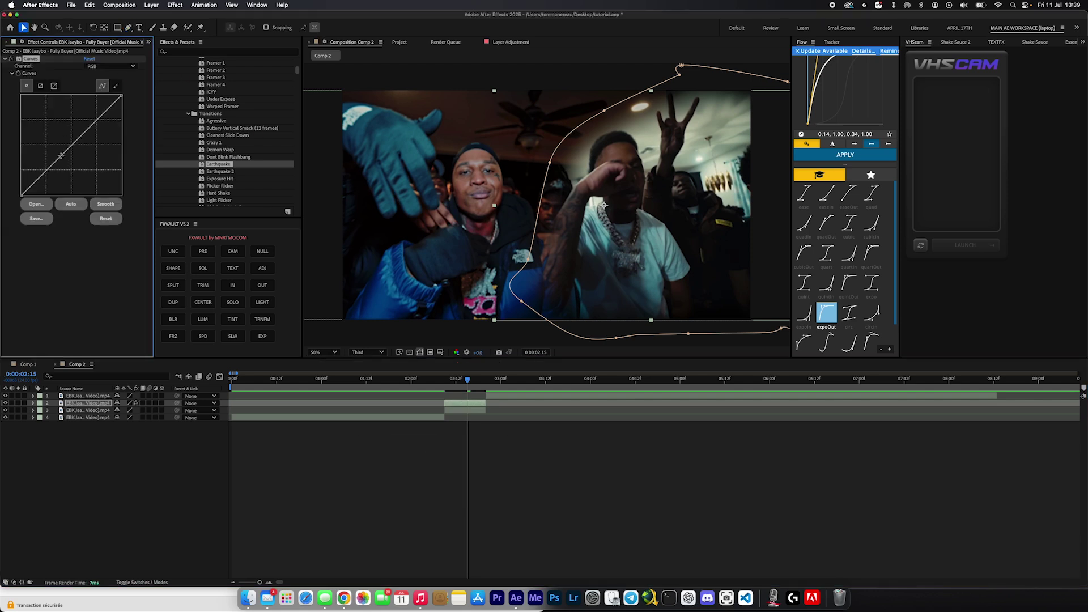
{"action": "left_click_drag", "start_coordinate": [47, 169], "coordinate": [53, 176]}
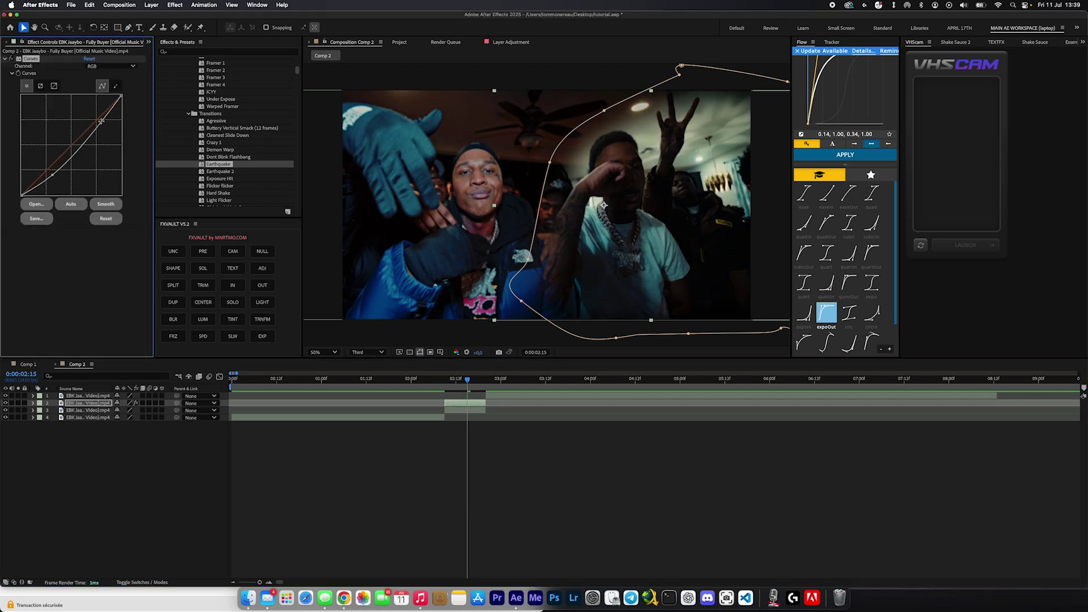
{"action": "left_click_drag", "start_coordinate": [101, 121], "coordinate": [73, 112]}
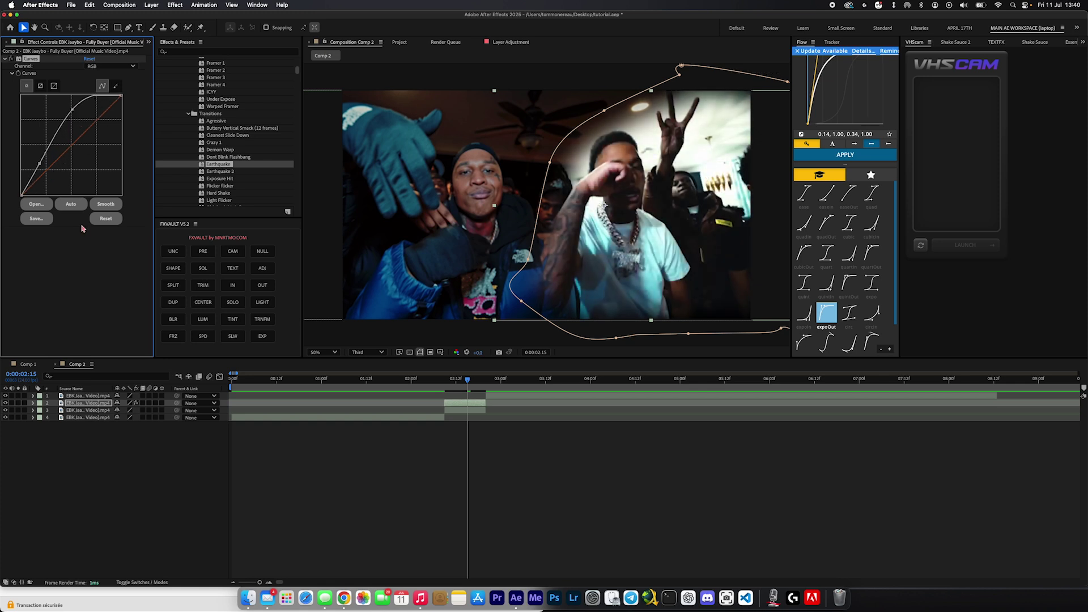
Apply the Minimax effect to the masked layer with a radius of 1.
{"action": "key", "text": "ctrl+space"}
{"action": "type", "text": "mini"}
{"action": "key", "text": "Return"}
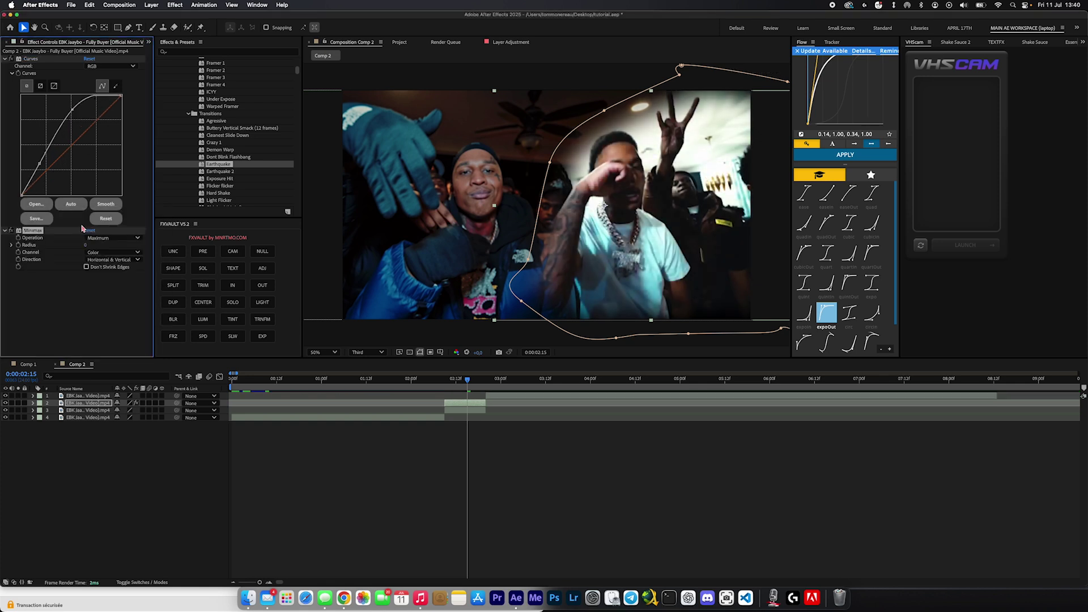
{"action": "left_click_drag", "start_coordinate": [85, 244], "coordinate": [88, 248]}
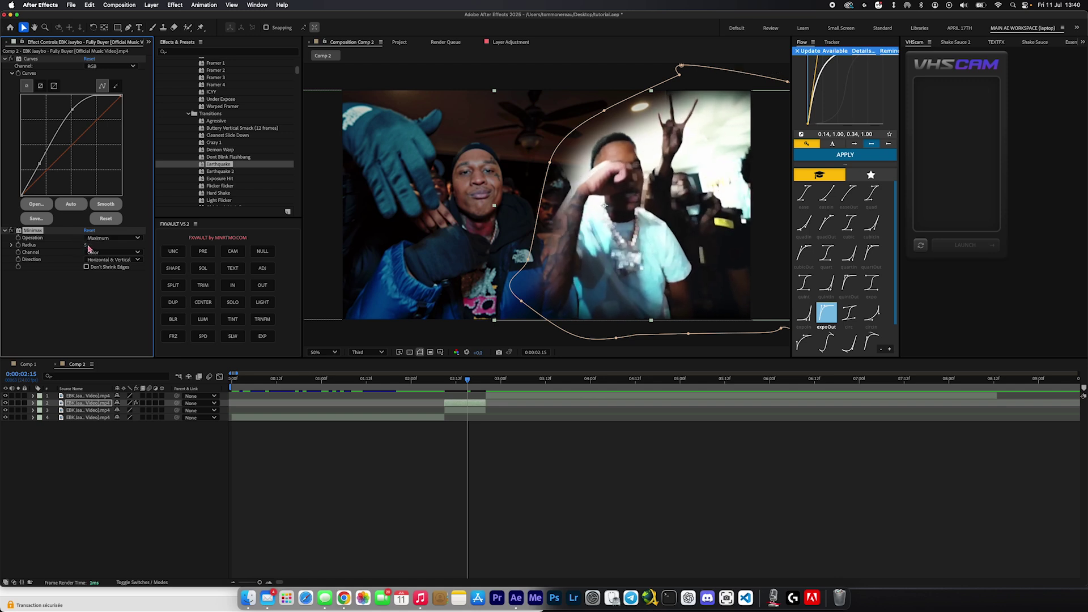
Move Minimax above Curves in the effect order and reshape the RGB curve into a gentle S-curve.
{"action": "left_click_drag", "start_coordinate": [40, 82], "coordinate": [40, 60]}
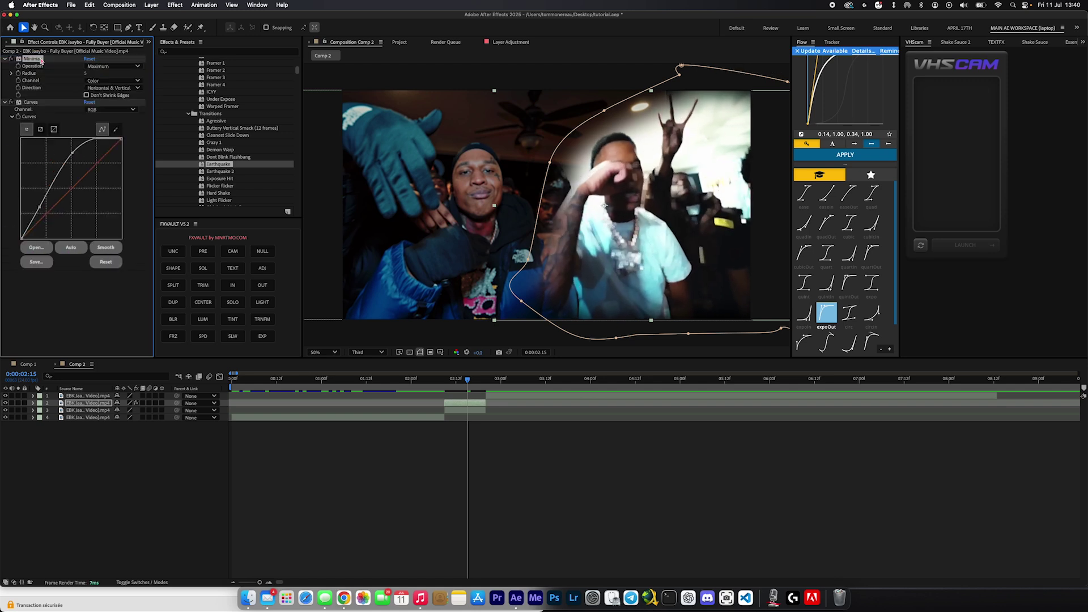
{"action": "left_click_drag", "start_coordinate": [72, 152], "coordinate": [94, 161]}
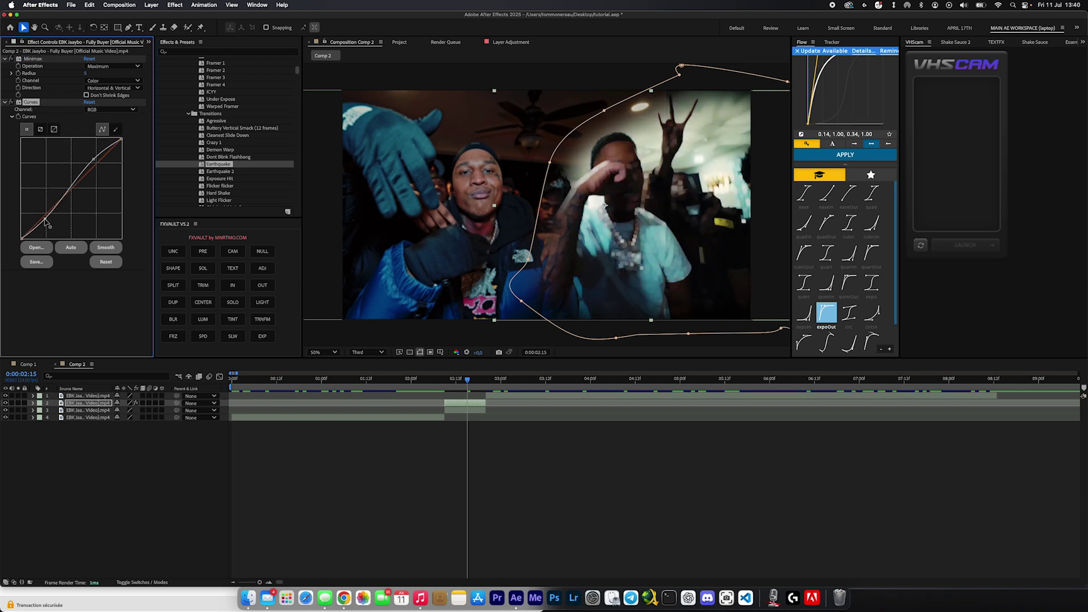
{"action": "left_click_drag", "start_coordinate": [46, 220], "coordinate": [48, 226]}
Apply the VR Glow effect to the masked layer and set its Luma Threshold to 0.80.
{"action": "key", "text": "ctrl+space"}
{"action": "type", "text": "vr g"}
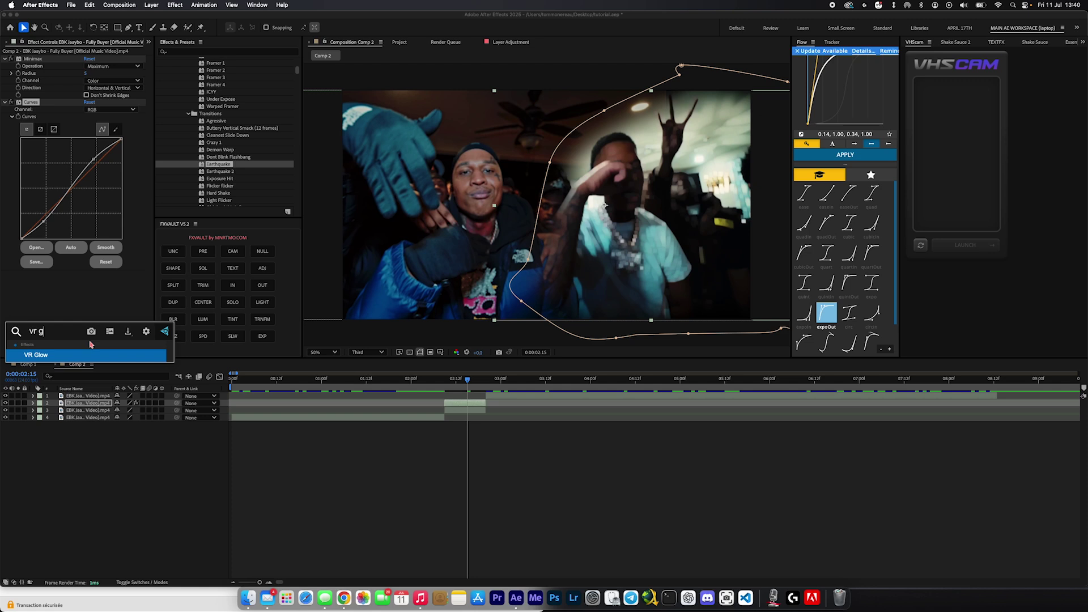
{"action": "key", "text": "Return"}
{"action": "scroll", "coordinate": [85, 338], "scroll_direction": "down", "scroll_amount": 2}
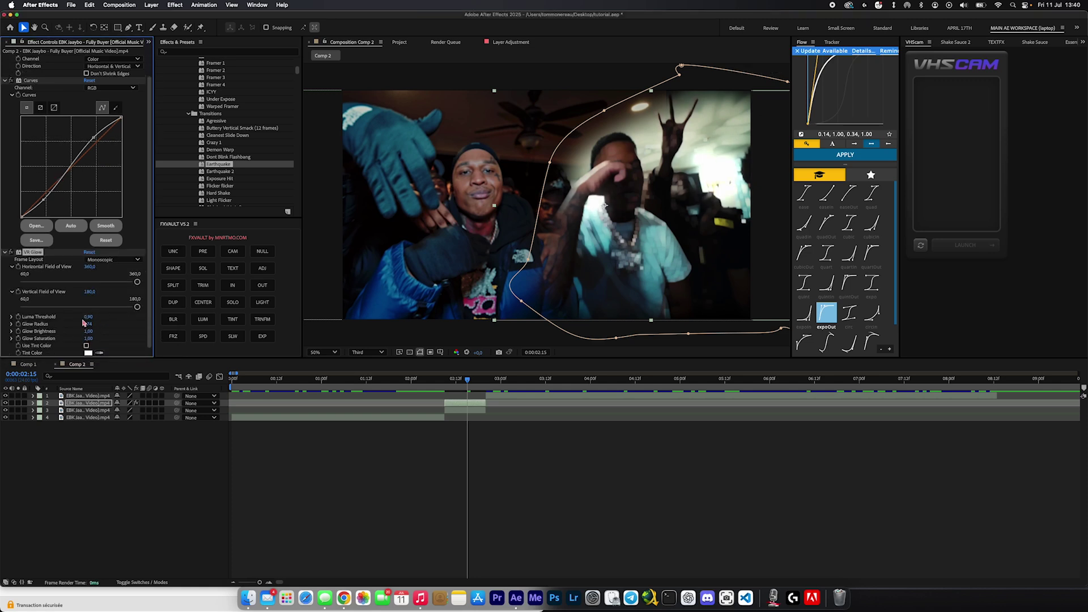
{"action": "mouse_move", "coordinate": [89, 319]}
{"action": "left_mouse_down"}
{"action": "mouse_move", "coordinate": [67, 319]}
{"action": "mouse_move", "coordinate": [95, 318]}
{"action": "left_mouse_up"}
{"action": "left_click", "coordinate": [434, 486]}
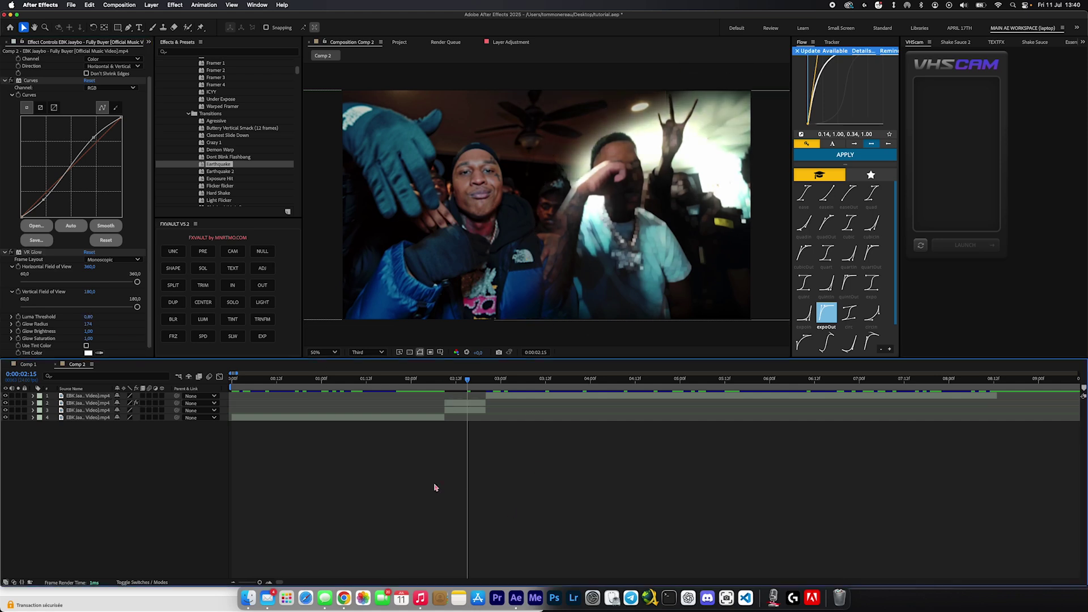
Switch to Finder, add Overlay #44.mp4 to Comp 2 as the top layer, and align its start with the masked clip.
{"action": "key", "text": "super+Tab"}
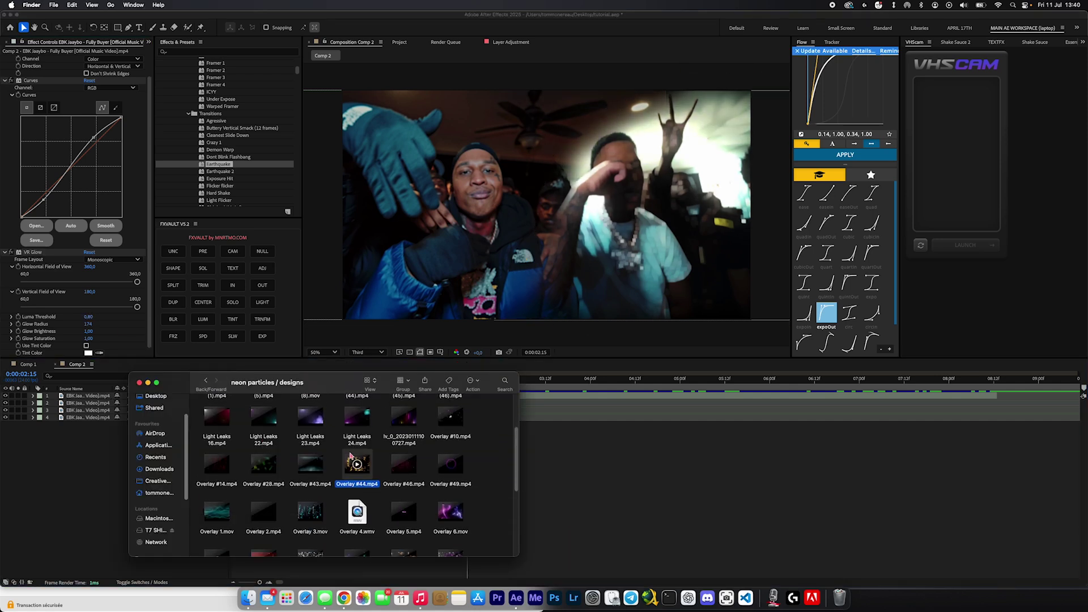
{"action": "left_click_drag", "start_coordinate": [357, 464], "coordinate": [624, 444]}
{"action": "left_click_drag", "start_coordinate": [354, 397], "coordinate": [554, 413]}
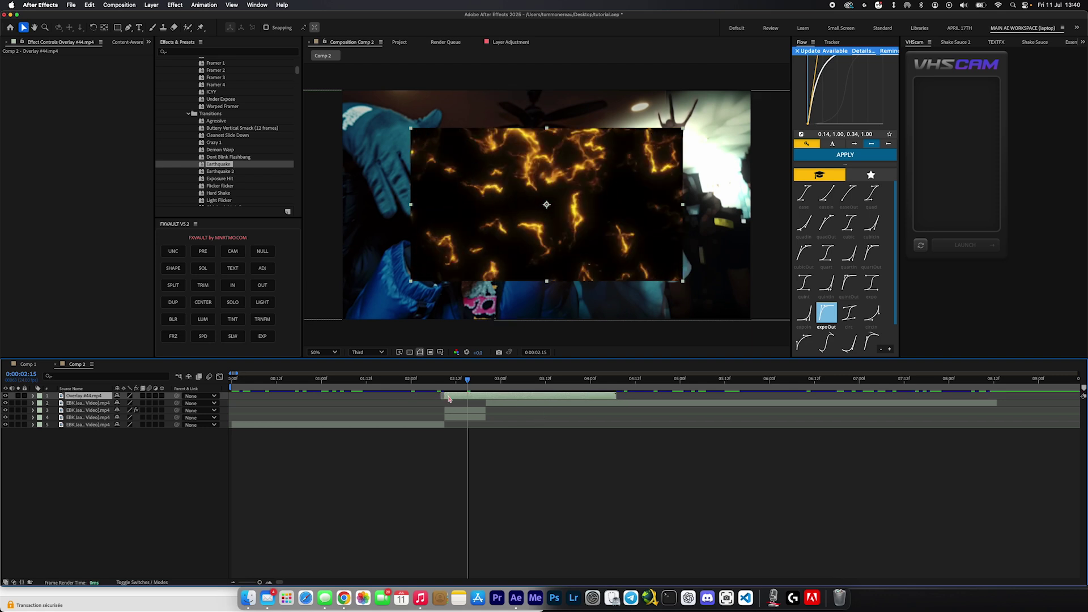
At 0:00:02:15, scale the Overlay #44.mp4 layer to 162% and position it over the masked subject.
{"action": "left_click", "coordinate": [459, 386]}
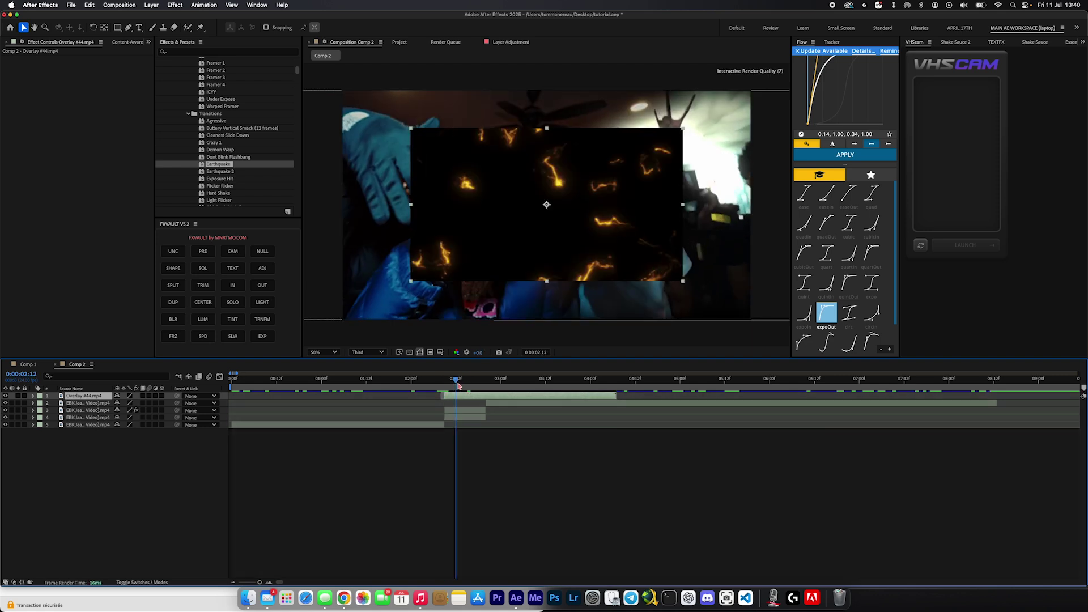
{"action": "left_click_drag", "start_coordinate": [458, 385], "coordinate": [468, 385]}
{"action": "left_click_drag", "start_coordinate": [518, 238], "coordinate": [647, 277]}
{"action": "key", "text": "s"}
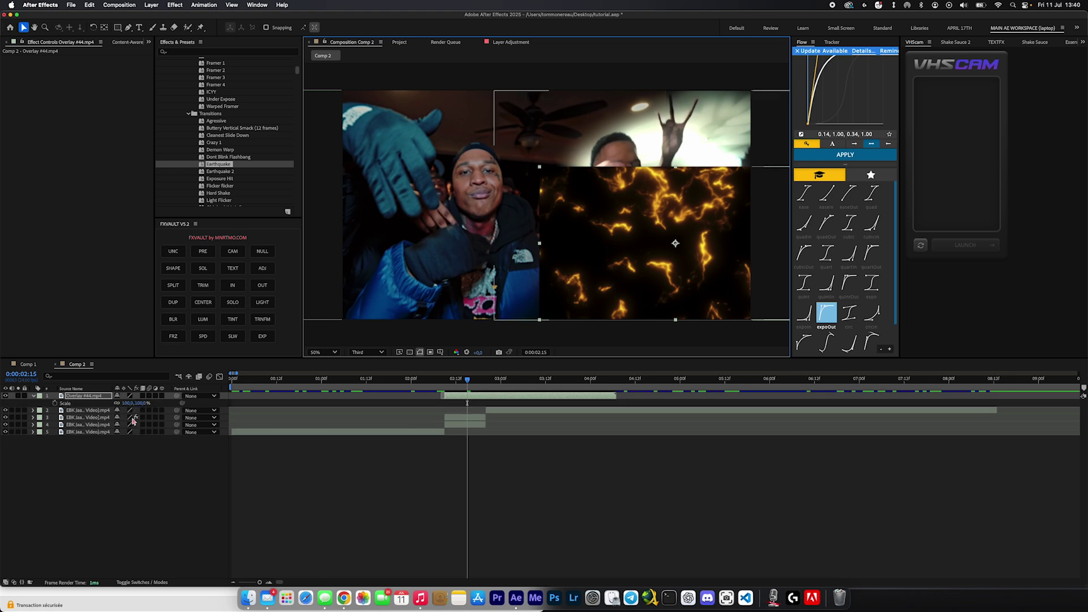
{"action": "left_click_drag", "start_coordinate": [128, 403], "coordinate": [163, 403]}
{"action": "left_click_drag", "start_coordinate": [592, 277], "coordinate": [605, 244]}
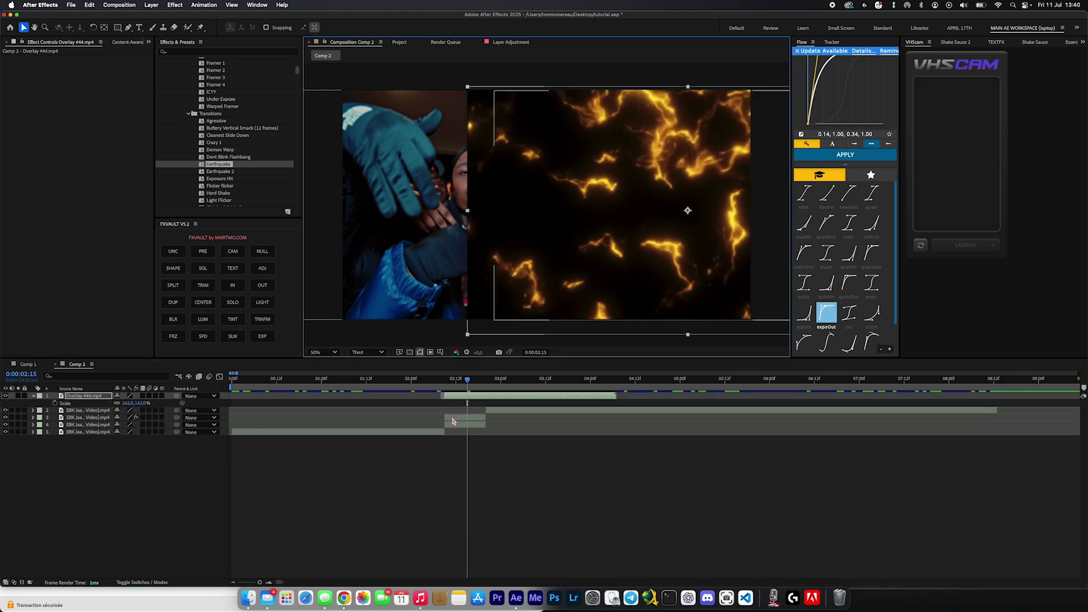
Copy Mask 1 from the masked clip and paste it onto the Overlay #44.mp4 layer.
{"action": "left_click", "coordinate": [453, 421]}
{"action": "key", "text": "m"}
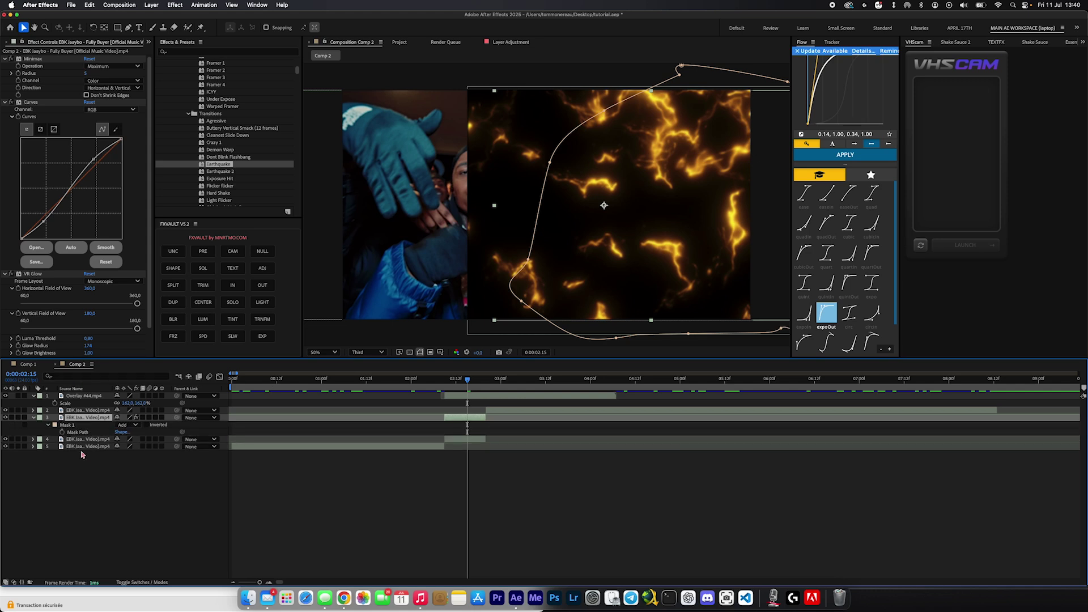
{"action": "left_click", "coordinate": [71, 425]}
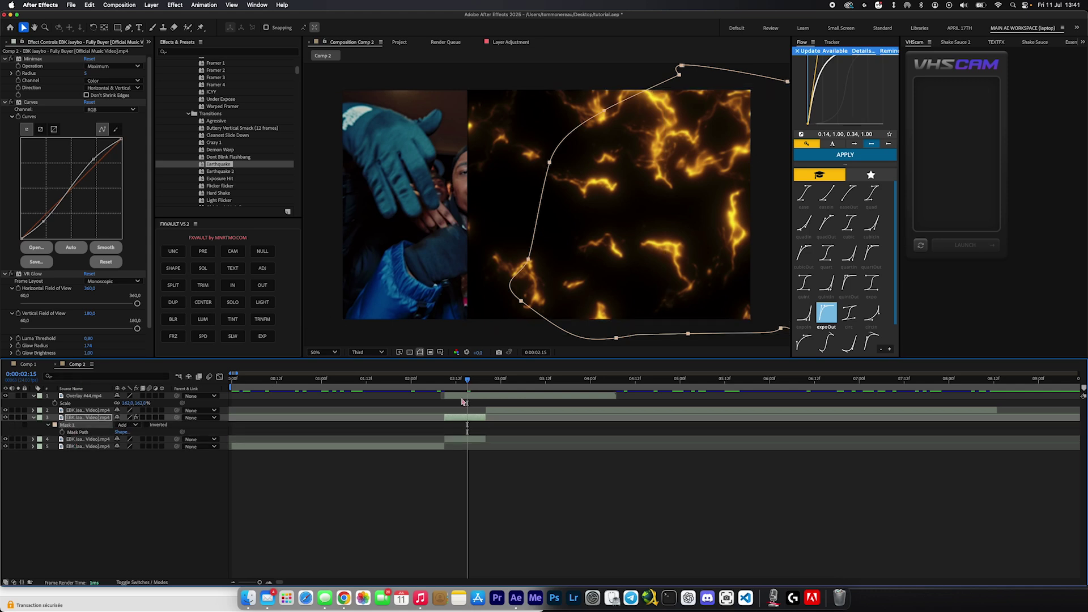
{"action": "left_click", "coordinate": [463, 398]}
{"action": "key", "text": "cmd+v"}
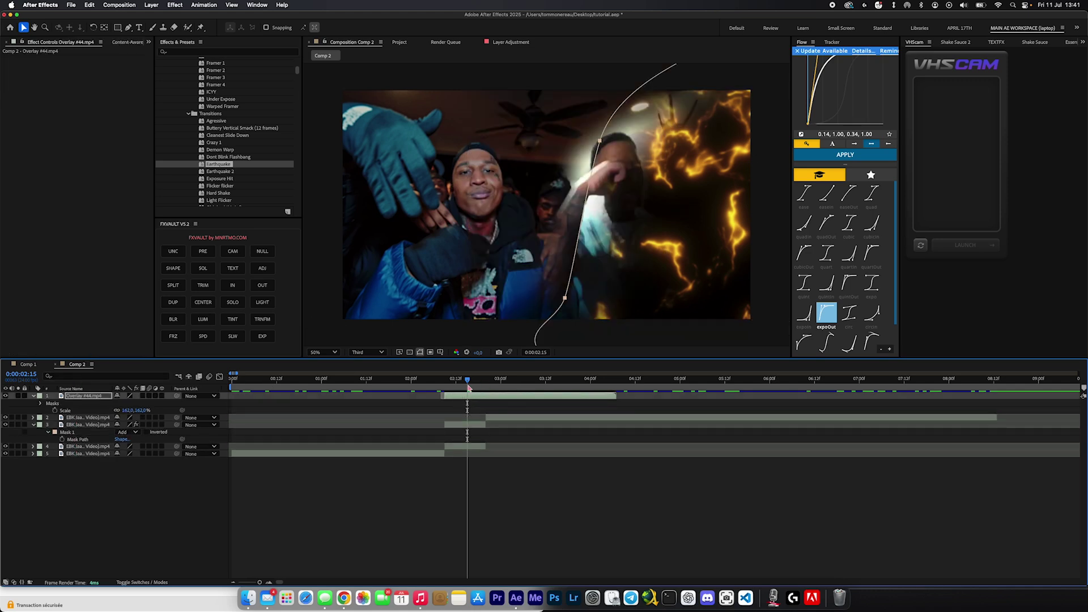
Shift the masked electric overlay closer to the masked subject and set its blending mode to Screen.
{"action": "mouse_move", "coordinate": [468, 388]}
{"action": "left_mouse_down"}
{"action": "mouse_move", "coordinate": [486, 388]}
{"action": "mouse_move", "coordinate": [470, 389]}
{"action": "left_mouse_up"}
{"action": "left_click_drag", "start_coordinate": [722, 247], "coordinate": [640, 248]}
{"action": "right_click", "coordinate": [640, 248]}
{"action": "mouse_move", "coordinate": [680, 355]}
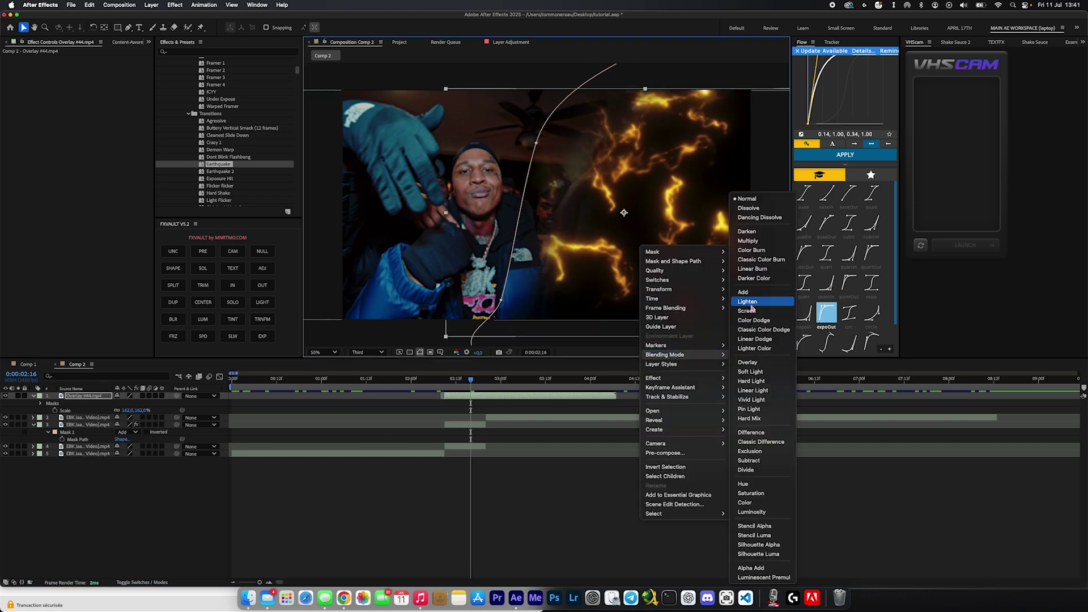
{"action": "left_click", "coordinate": [748, 311]}
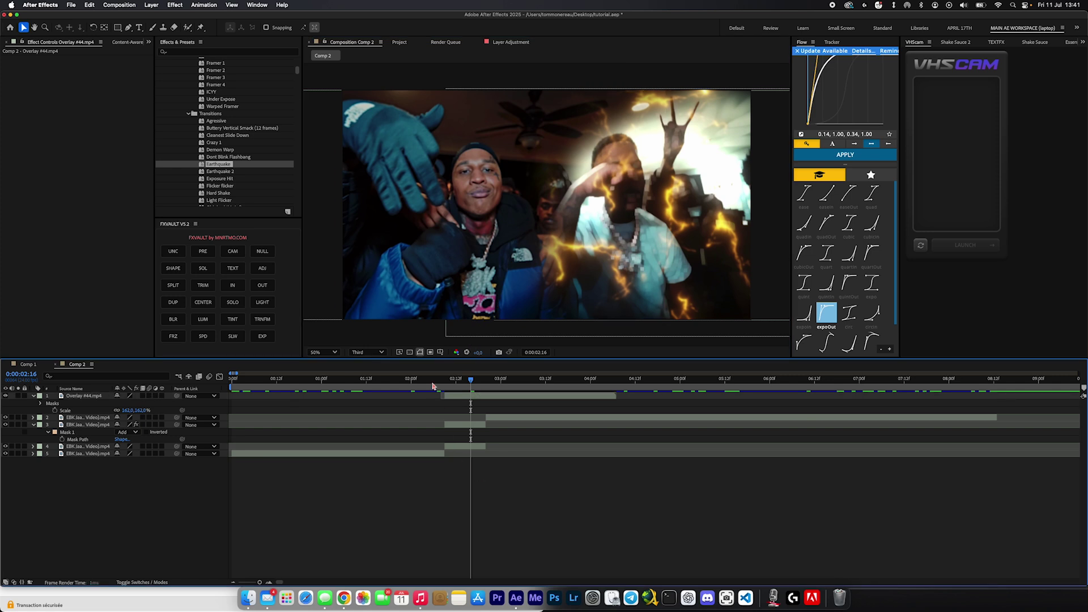
Trim the Overlay #44.mp4 layer so that it spans the same time range as the masked clip.
{"action": "left_click", "coordinate": [434, 386]}
{"action": "left_click_drag", "start_coordinate": [434, 386], "coordinate": [478, 392]}
{"action": "left_click_drag", "start_coordinate": [477, 393], "coordinate": [445, 392]}
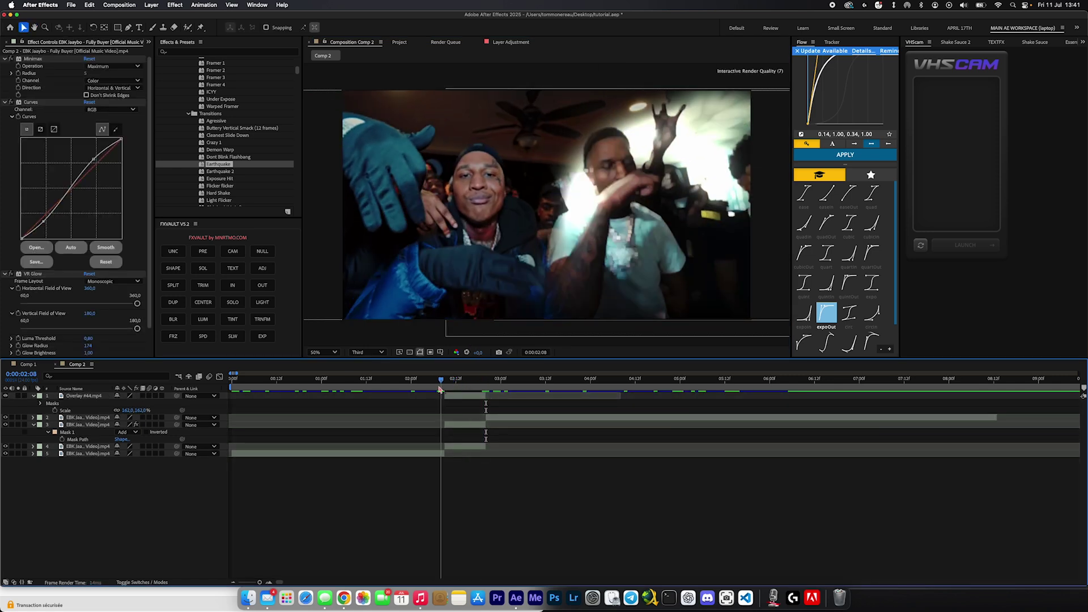
Apply the Hue/Saturation and Brightness & Contrast effects to the unmasked clip beneath the masked one.
{"action": "left_click", "coordinate": [452, 425]}
{"action": "left_click", "coordinate": [456, 446]}
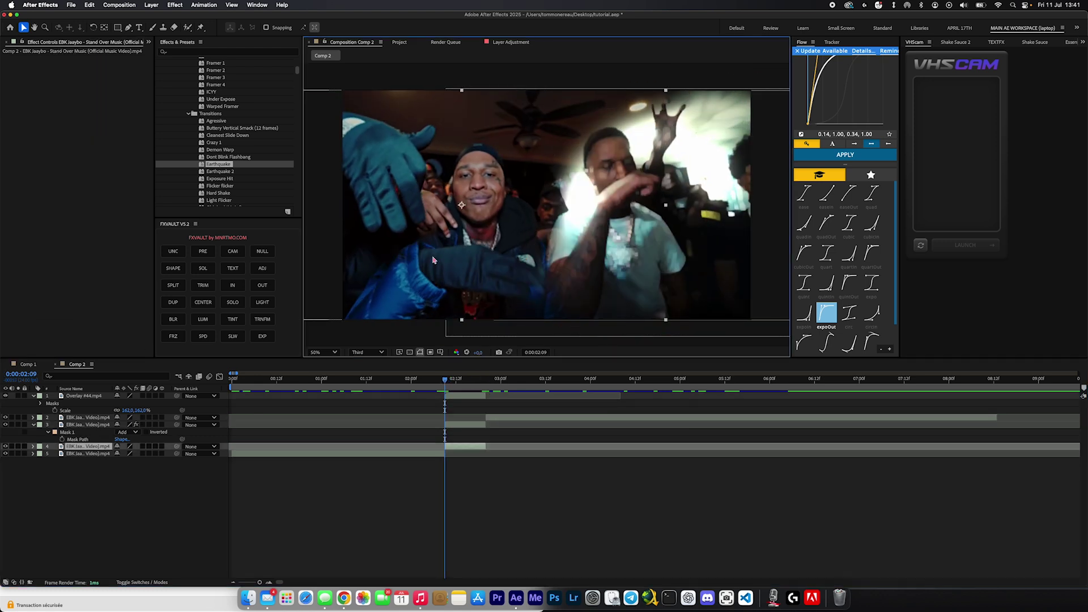
{"action": "key", "text": "ctrl+space"}
{"action": "type", "text": "hue"}
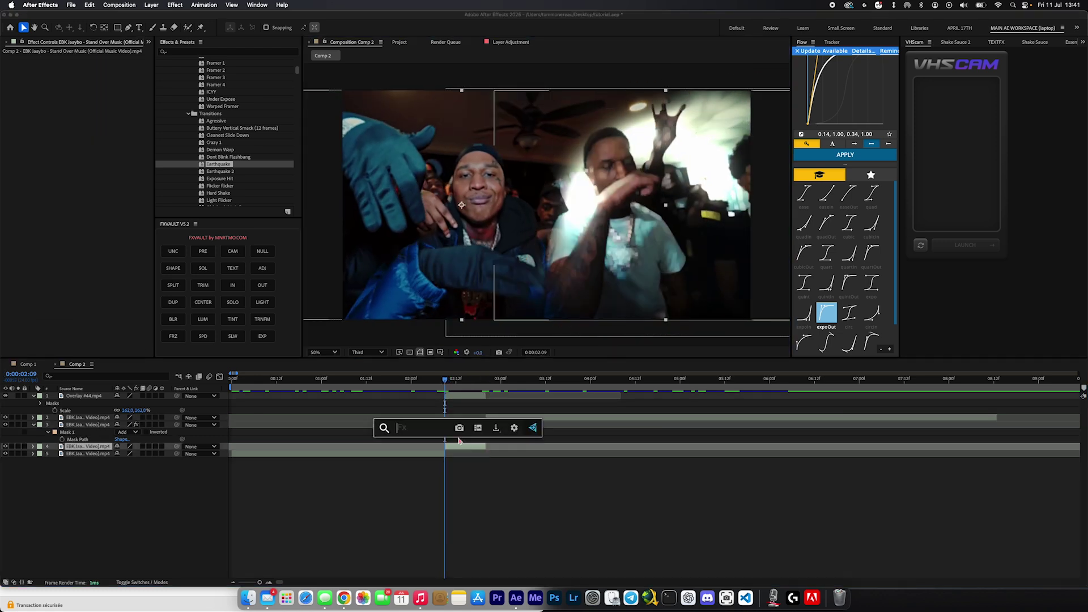
{"action": "key", "text": "Return"}
{"action": "key", "text": "ctrl+space"}
{"action": "type", "text": "br"}
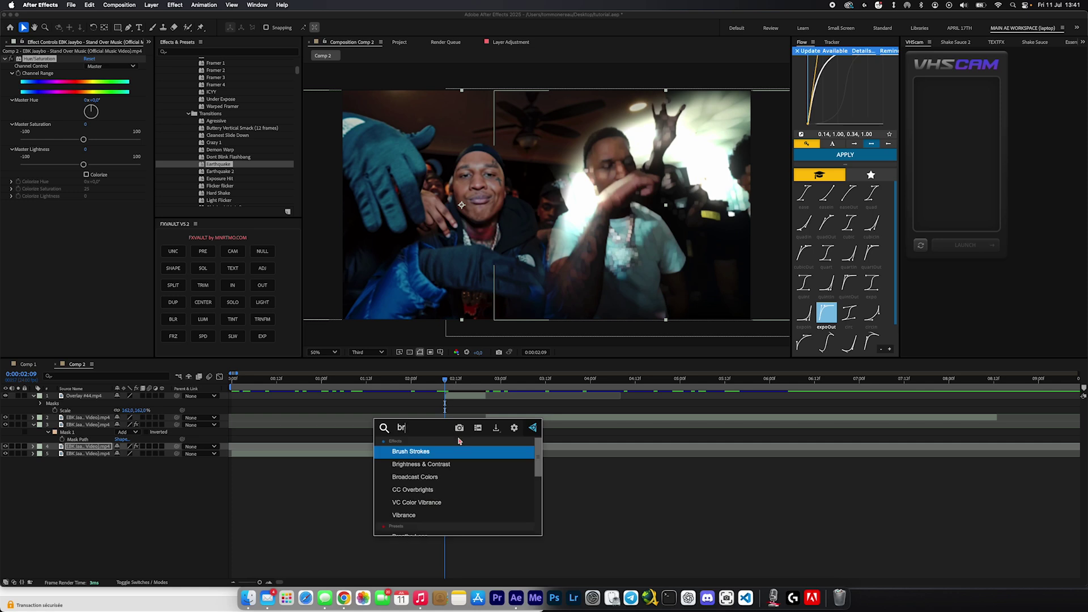
{"action": "key", "text": "Down"}
{"action": "key", "text": "Return"}
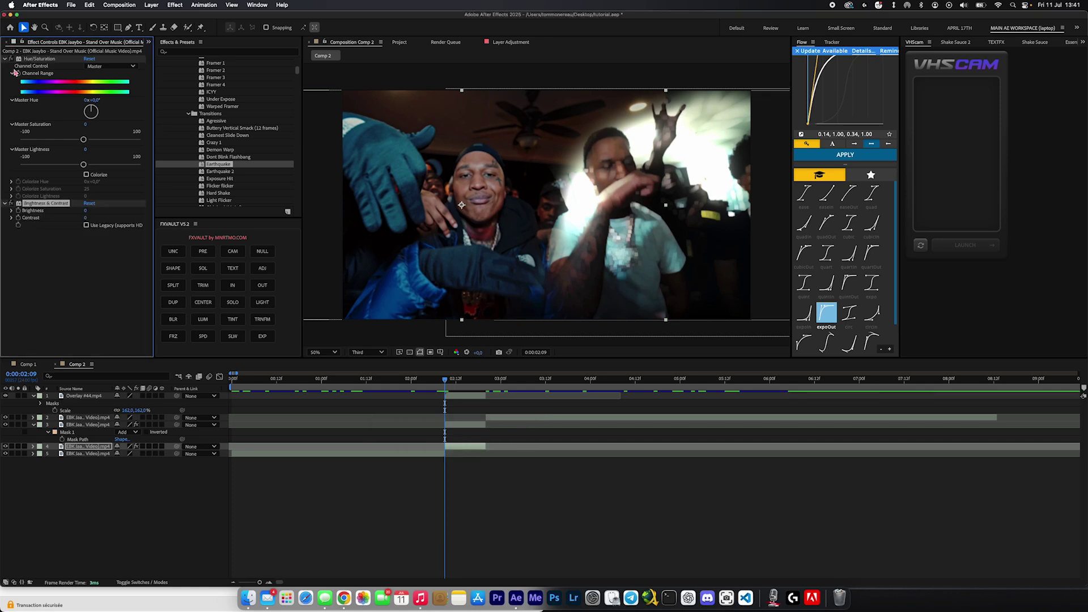
At 0:00:02:09, add starting keyframes for Channel Range and the Brightness & Contrast properties, and reveal them in the timeline.
{"action": "left_click", "coordinate": [20, 75]}
{"action": "left_click", "coordinate": [23, 220]}
{"action": "key", "text": "u"}
At 0:00:02:19, set Master Saturation to -100, Brightness to 48 and Contrast to 100 on the unmasked clip.
{"action": "left_click", "coordinate": [486, 383]}
{"action": "key", "text": "super+Left"}
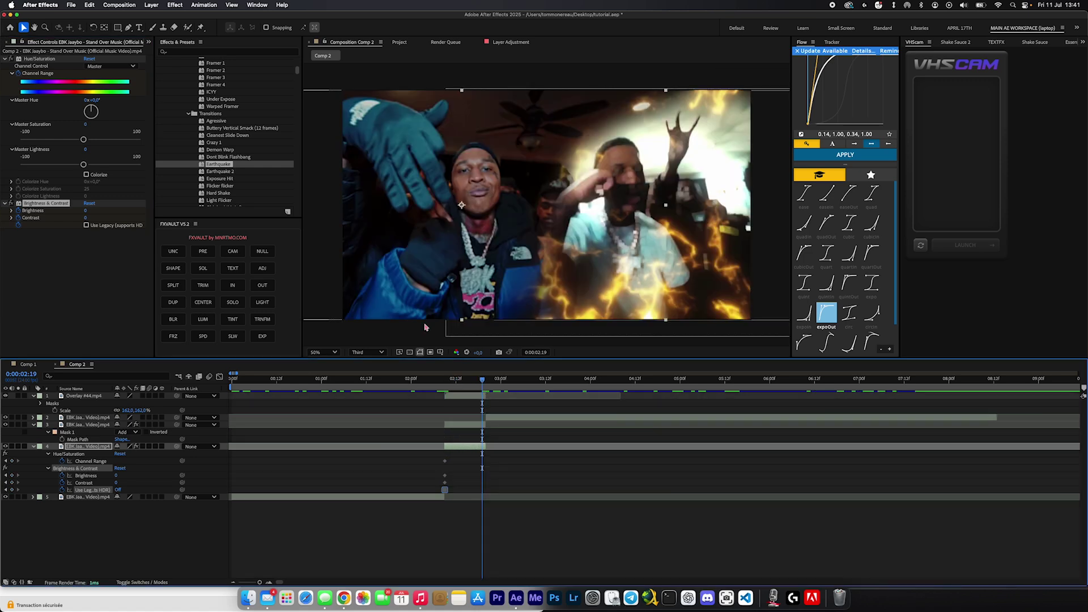
{"action": "left_click_drag", "start_coordinate": [84, 141], "coordinate": [1, 145]}
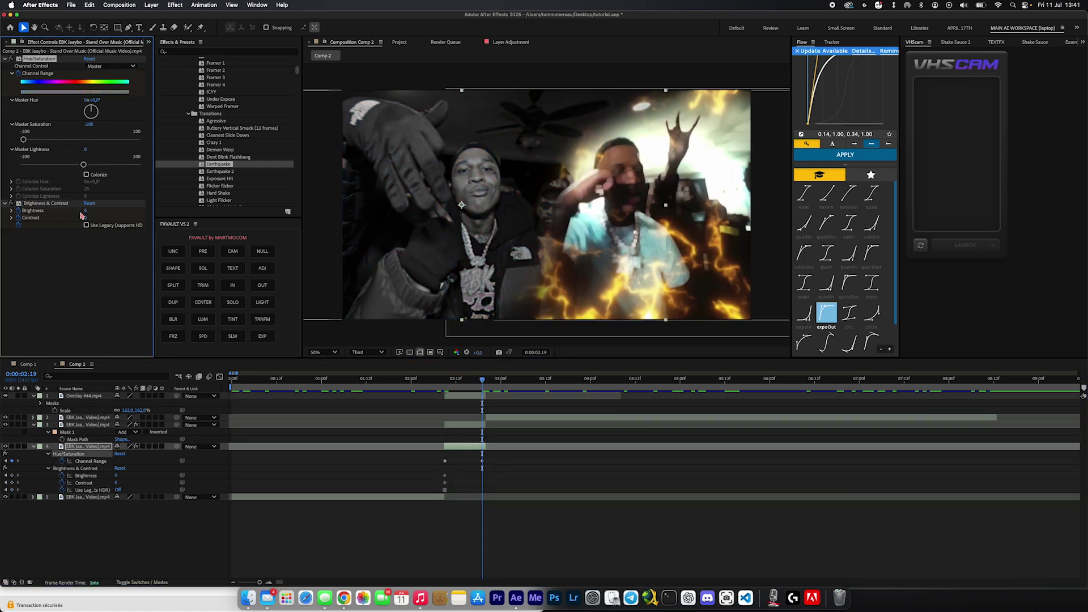
{"action": "left_click_drag", "start_coordinate": [86, 210], "coordinate": [111, 220]}
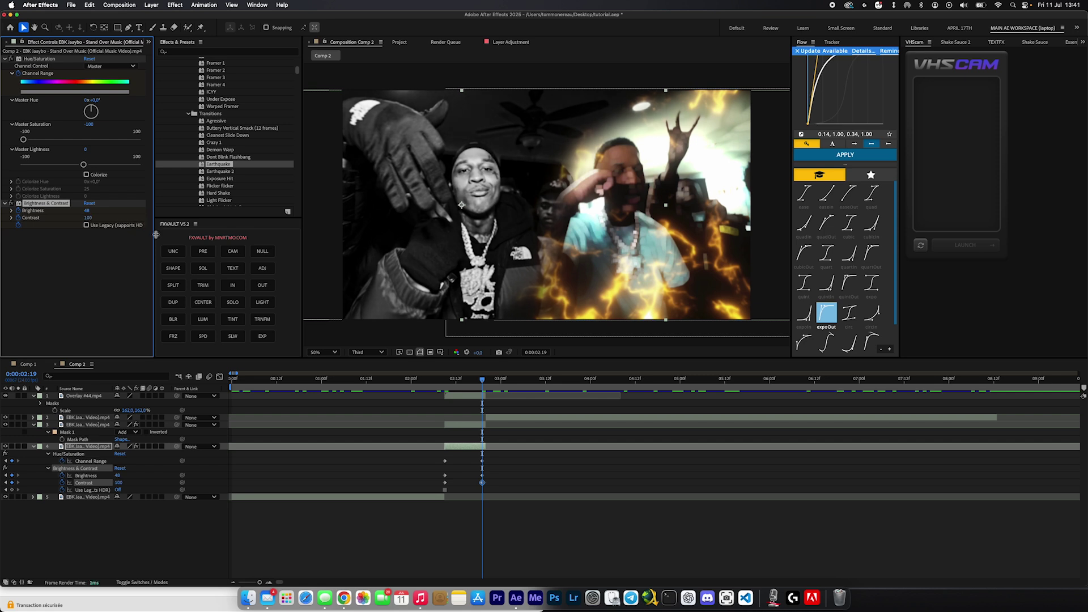
Review the unmasked clip's fade to black and white and collapse the expanded layer properties.
{"action": "mouse_move", "coordinate": [468, 391]}
{"action": "left_mouse_down"}
{"action": "mouse_move", "coordinate": [492, 393]}
{"action": "mouse_move", "coordinate": [481, 393]}
{"action": "left_mouse_up"}
{"action": "left_click_drag", "start_coordinate": [491, 457], "coordinate": [468, 485]}
{"action": "mouse_move", "coordinate": [435, 392]}
{"action": "left_mouse_down"}
{"action": "mouse_move", "coordinate": [502, 408]}
{"action": "mouse_move", "coordinate": [423, 411]}
{"action": "mouse_move", "coordinate": [437, 396]}
{"action": "left_mouse_up"}
{"action": "key", "text": "u"}
{"action": "left_click", "coordinate": [484, 515]}
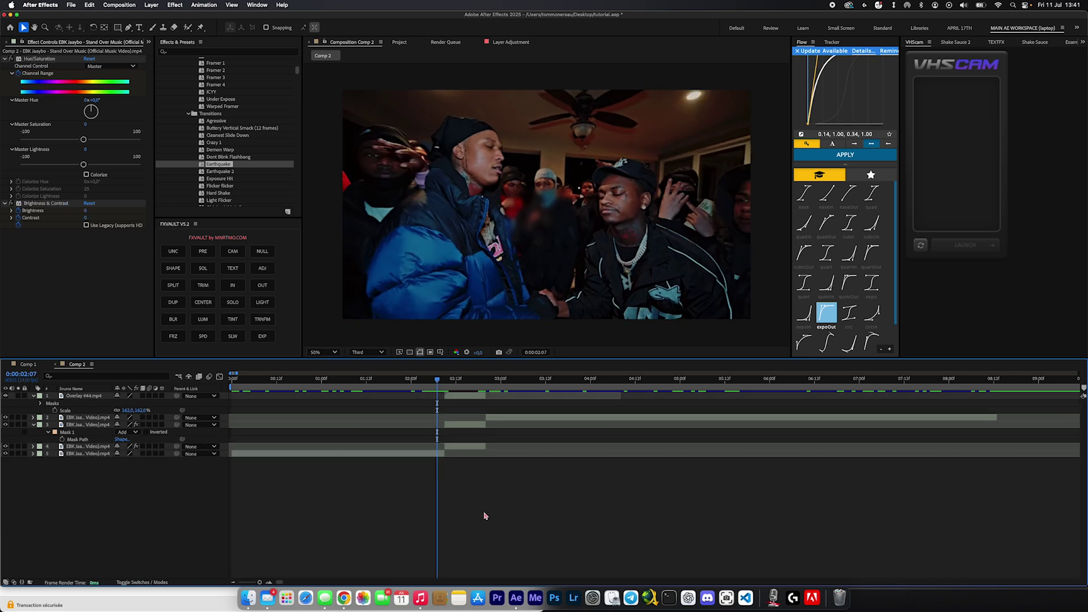
{"action": "key", "text": "u"}
{"action": "key", "text": "u"}
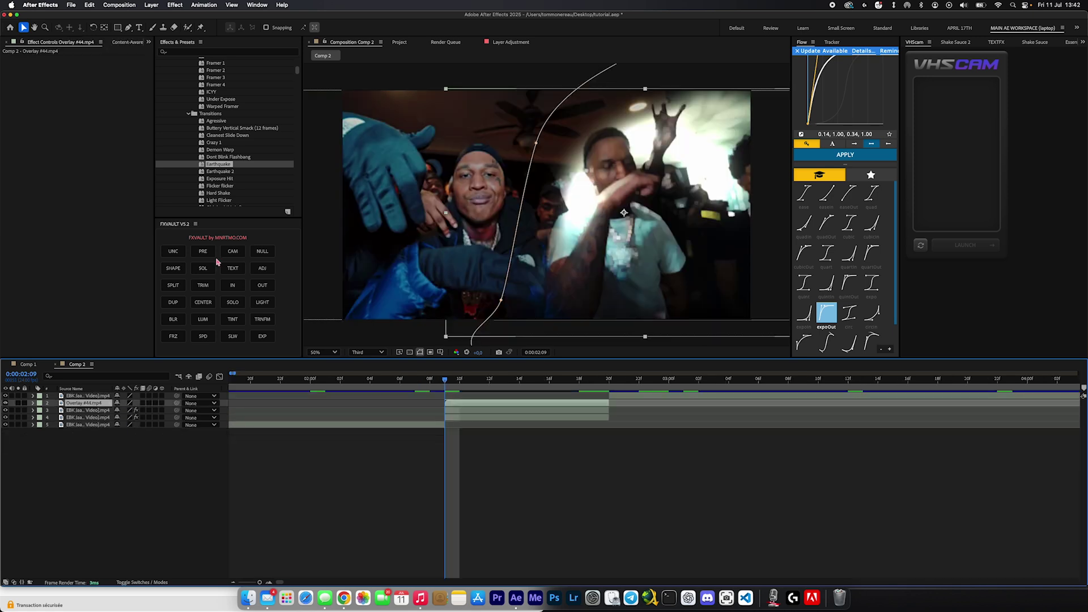
Create an adjustment layer above the overlay and cut it down to the single frame at 0:00:02:08.
{"action": "left_click", "coordinate": [263, 270]}
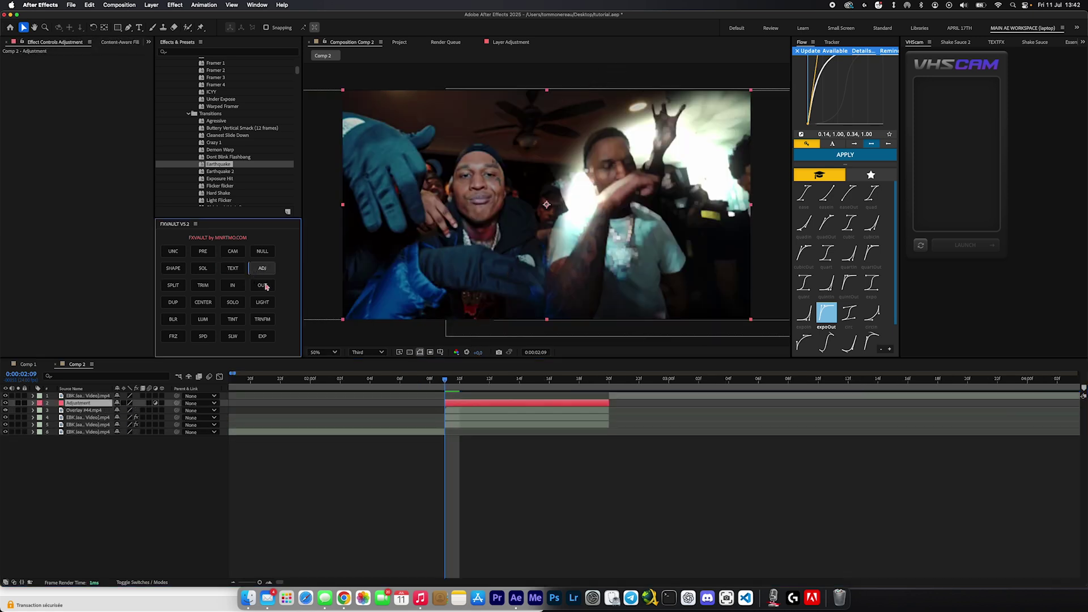
{"action": "left_click_drag", "start_coordinate": [454, 405], "coordinate": [445, 405]}
{"action": "key", "text": "super+shift+d"}
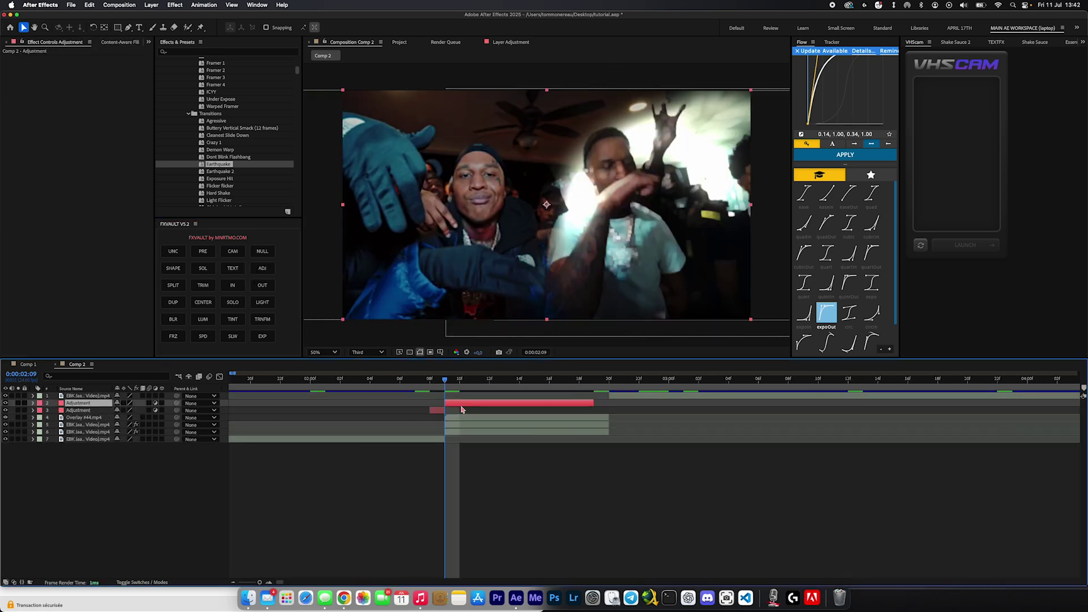
{"action": "key", "text": "Delete"}
Duplicate the one-frame adjustment layer for the neighbouring frames, placing one copy at 0:00:02:07 and another at 0:00:02:09.
{"action": "left_click", "coordinate": [437, 403]}
{"action": "key", "text": "super+d"}
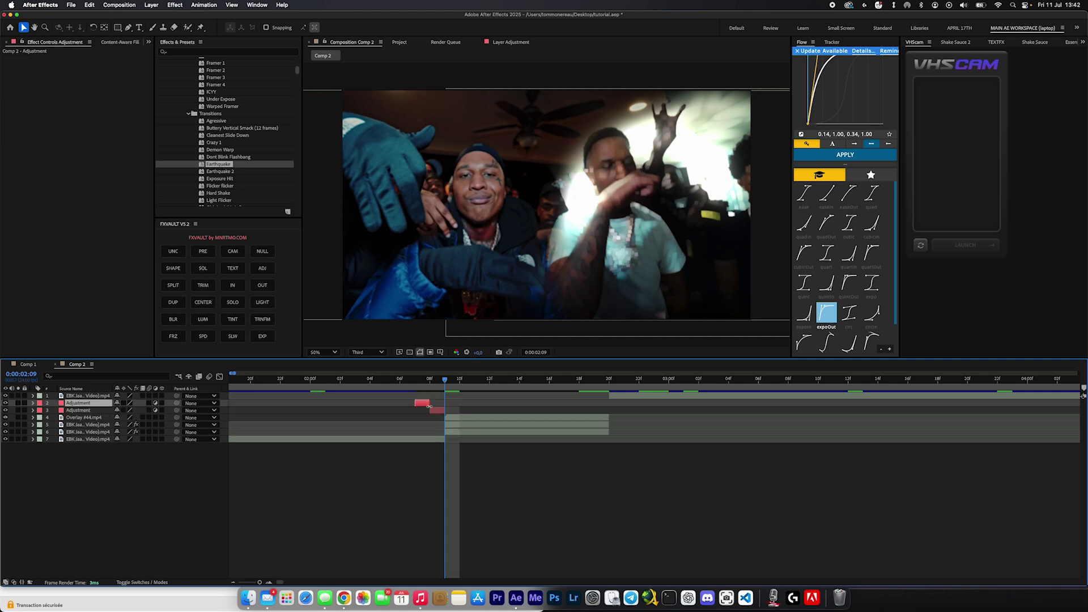
{"action": "key", "text": "super+d"}
{"action": "key", "text": "Delete"}
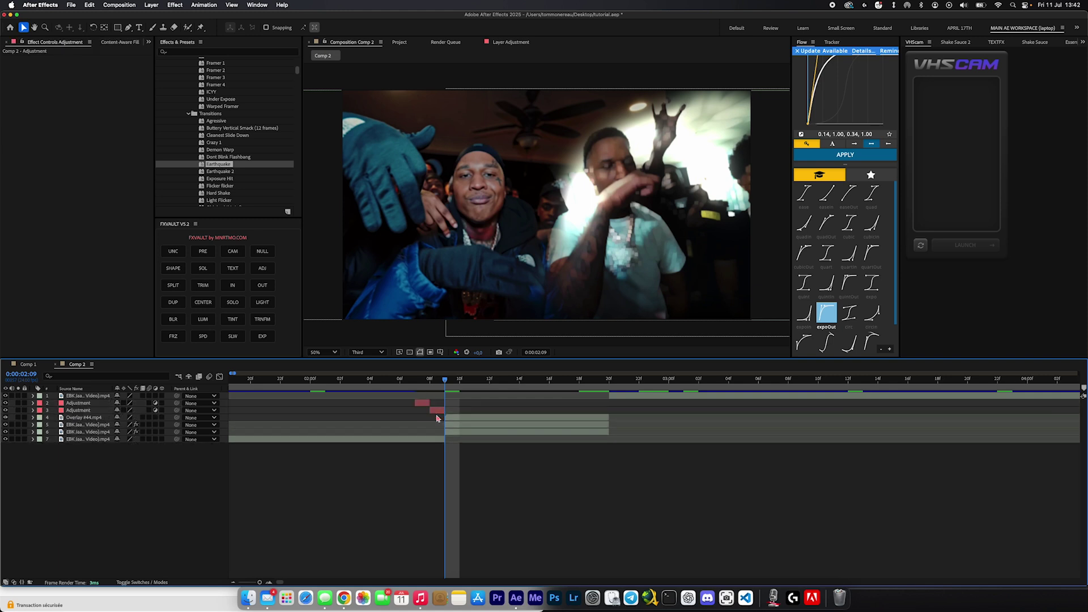
{"action": "left_click", "coordinate": [442, 412]}
{"action": "key", "text": "super+d"}
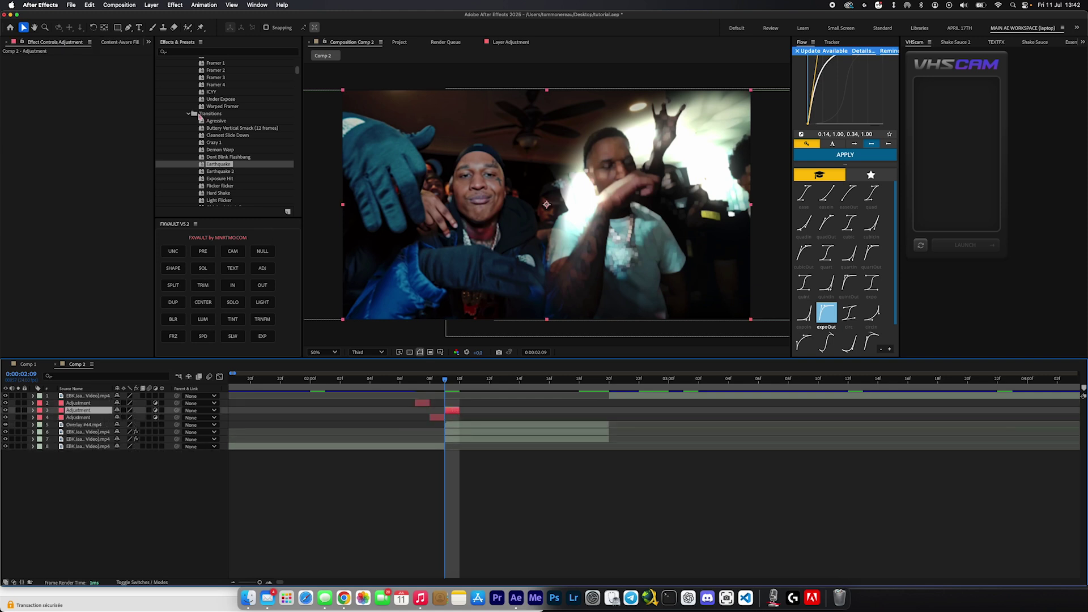
{"action": "scroll", "coordinate": [184, 113], "scroll_direction": "up", "scroll_amount": 10}
{"action": "left_click", "coordinate": [173, 90]}
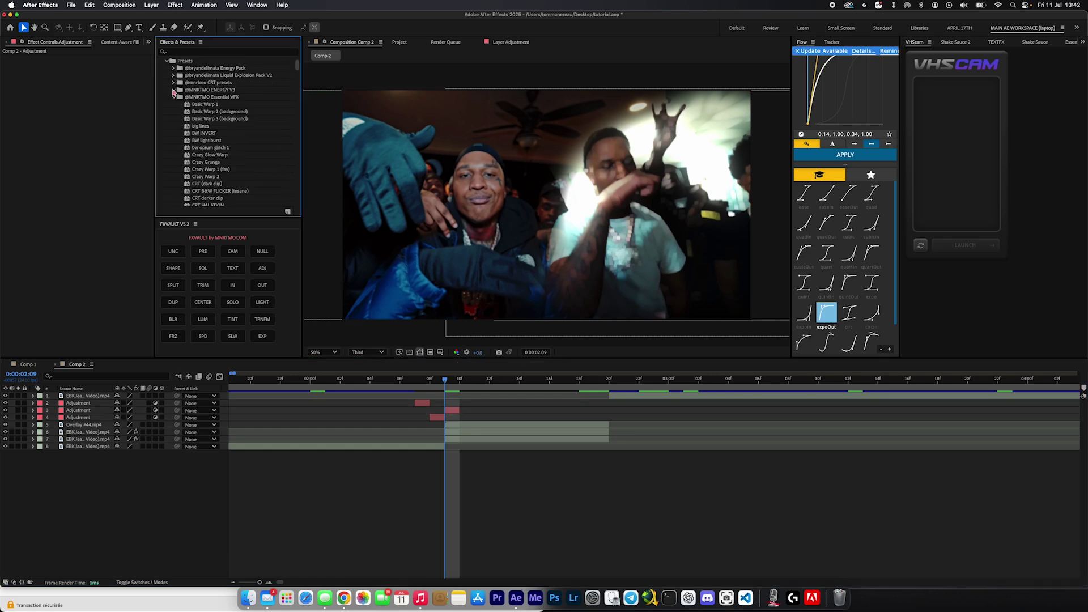
{"action": "left_click", "coordinate": [174, 90]}
{"action": "left_click", "coordinate": [181, 105]}
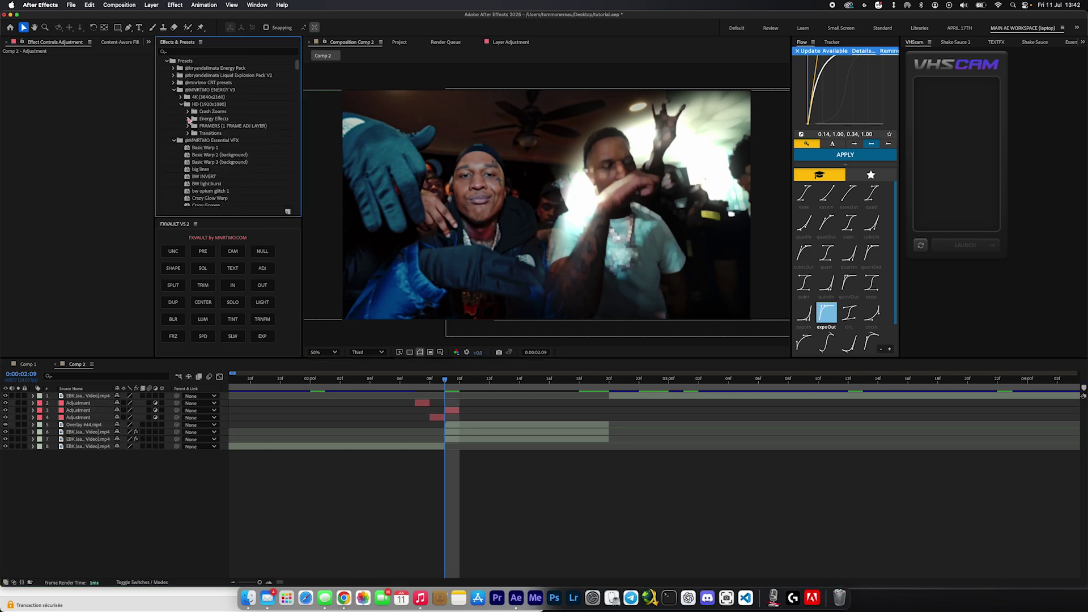
{"action": "left_click", "coordinate": [188, 125]}
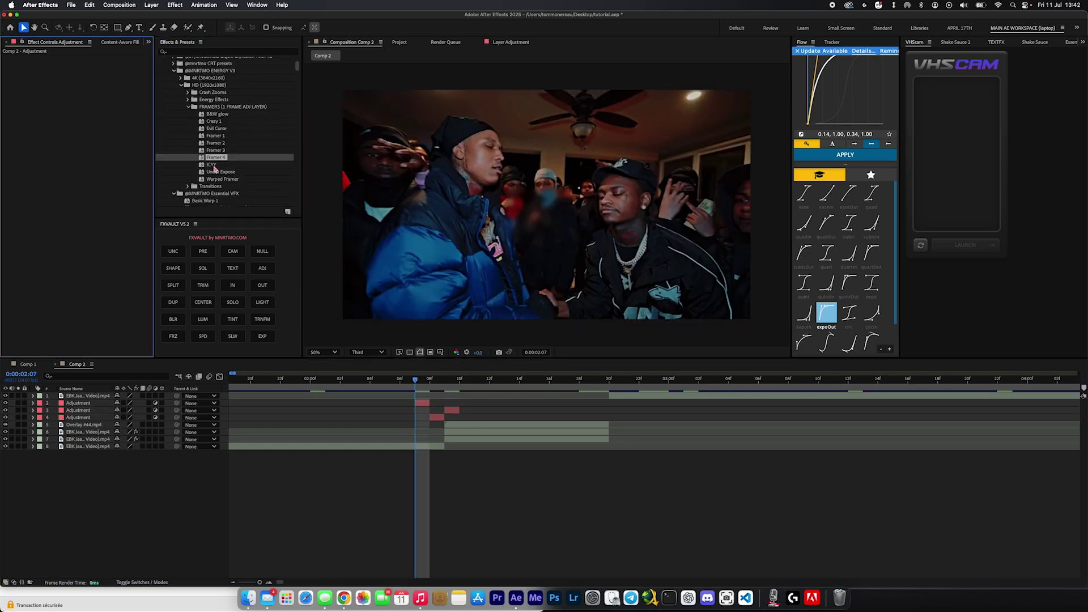
{"action": "left_click_drag", "start_coordinate": [218, 173], "coordinate": [417, 402]}
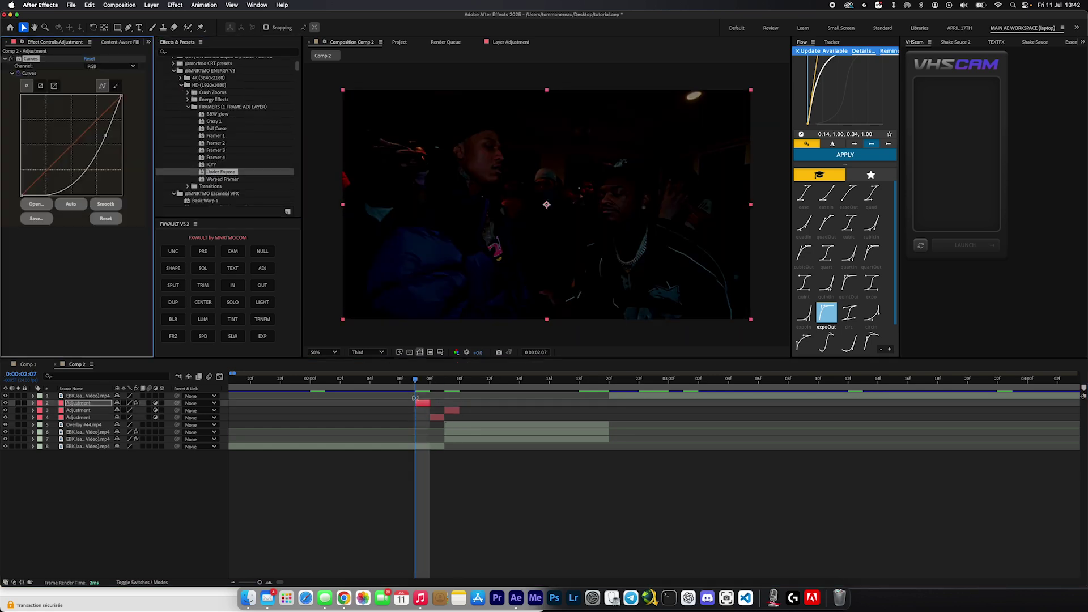
Apply the Crazy 1 preset to the 0:00:02:08 adjustment layer and Evil Curve to the 0:00:02:09 one, then play the result.
{"action": "key", "text": "Page_Down"}
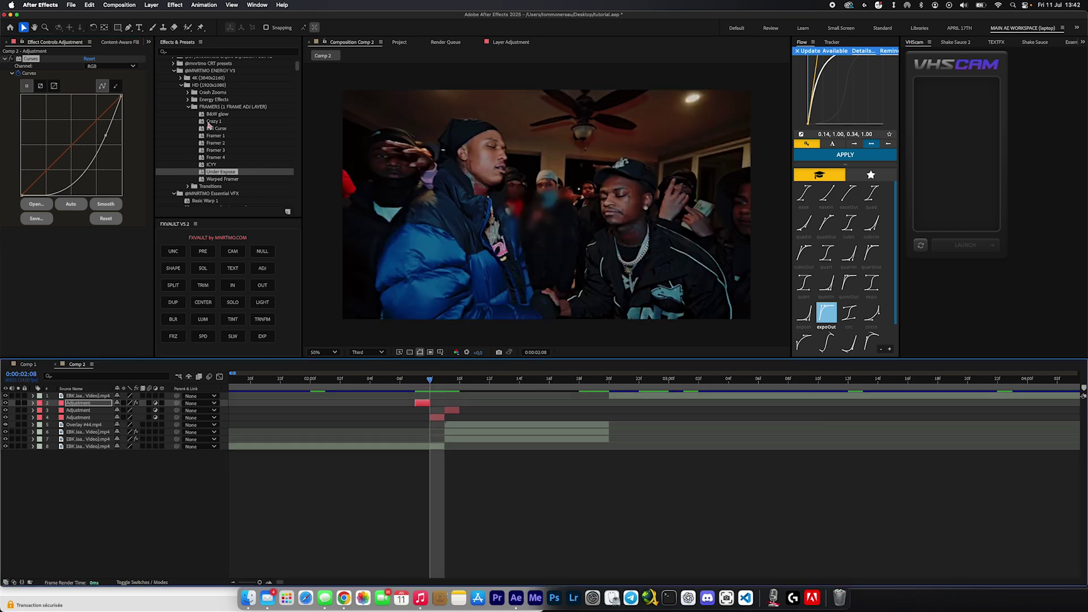
{"action": "left_click_drag", "start_coordinate": [209, 122], "coordinate": [435, 423]}
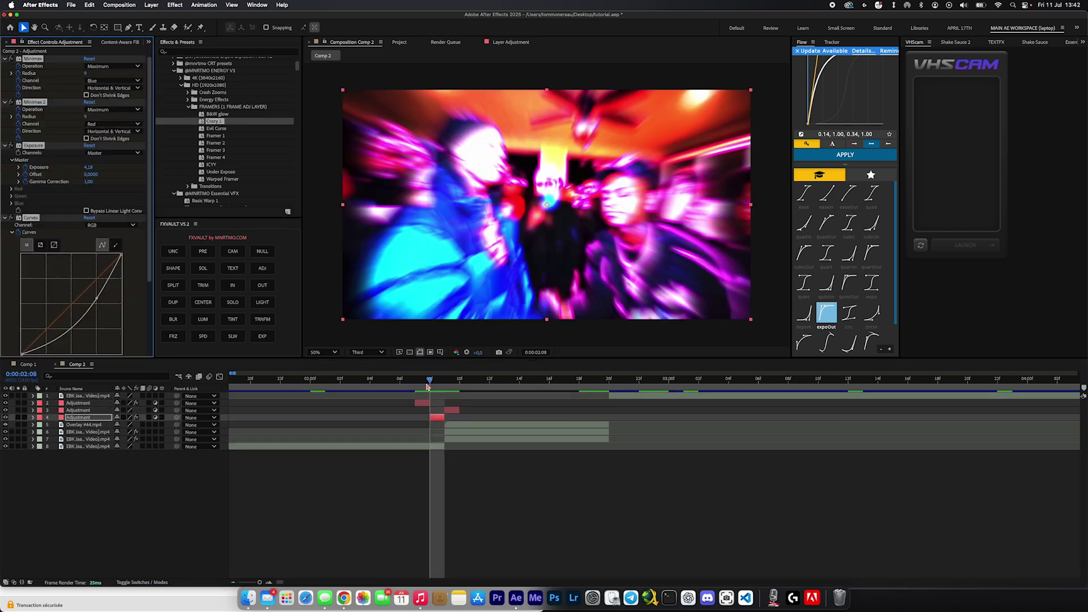
{"action": "key", "text": "Page_Down"}
{"action": "left_click_drag", "start_coordinate": [216, 128], "coordinate": [446, 410]}
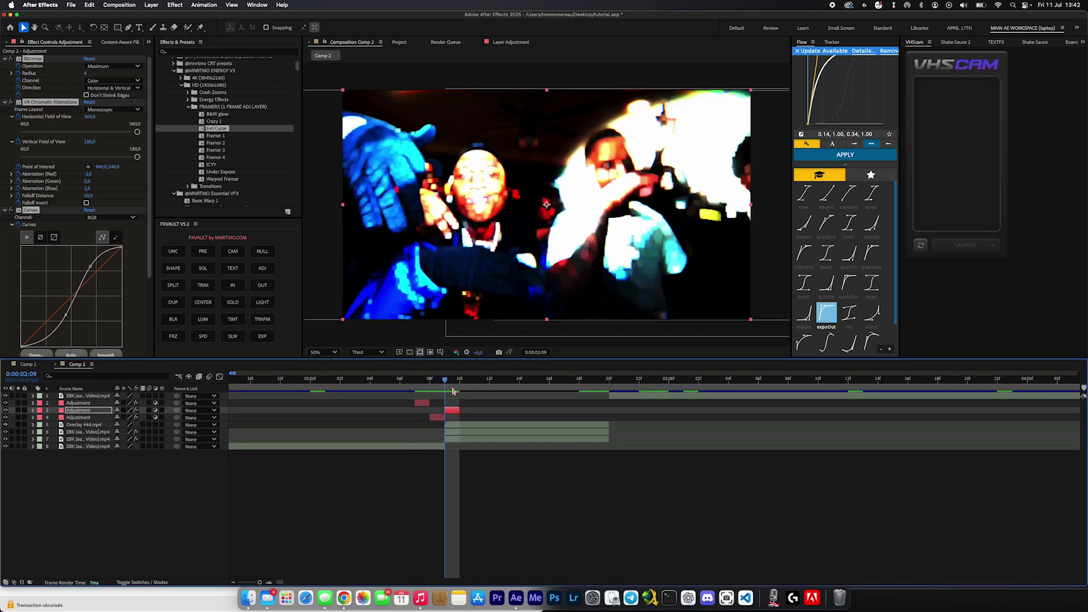
{"action": "key", "text": "space"}
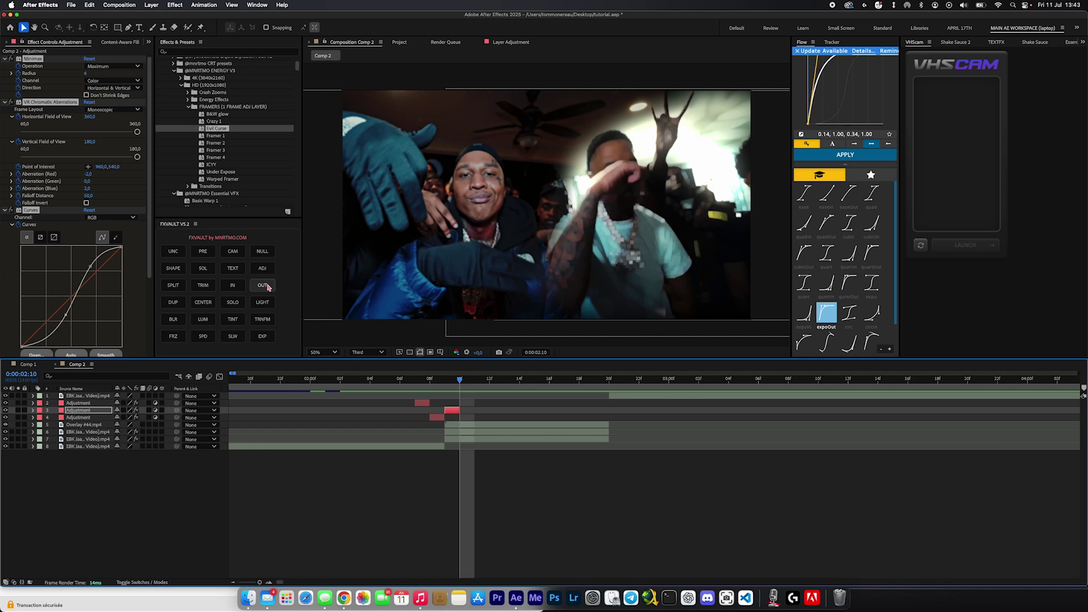
Create an adjustment layer spanning the masked clip and apply the Quick Shake (12 frames) transition preset to it.
{"action": "left_click", "coordinate": [464, 428]}
{"action": "left_click", "coordinate": [262, 268]}
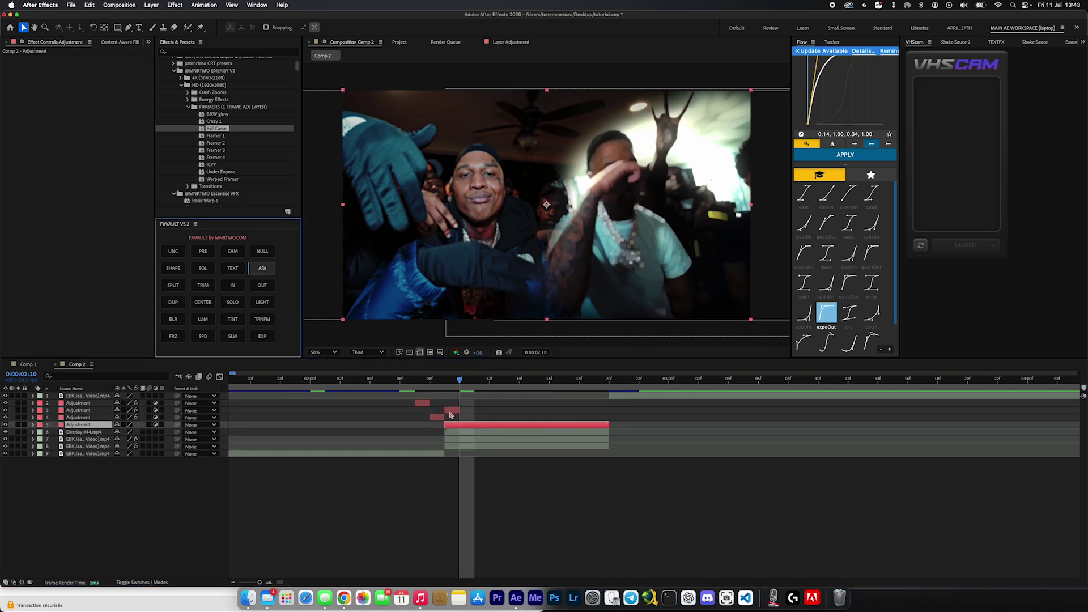
{"action": "scroll", "coordinate": [220, 130], "scroll_direction": "down", "scroll_amount": 2}
{"action": "left_click", "coordinate": [188, 148]}
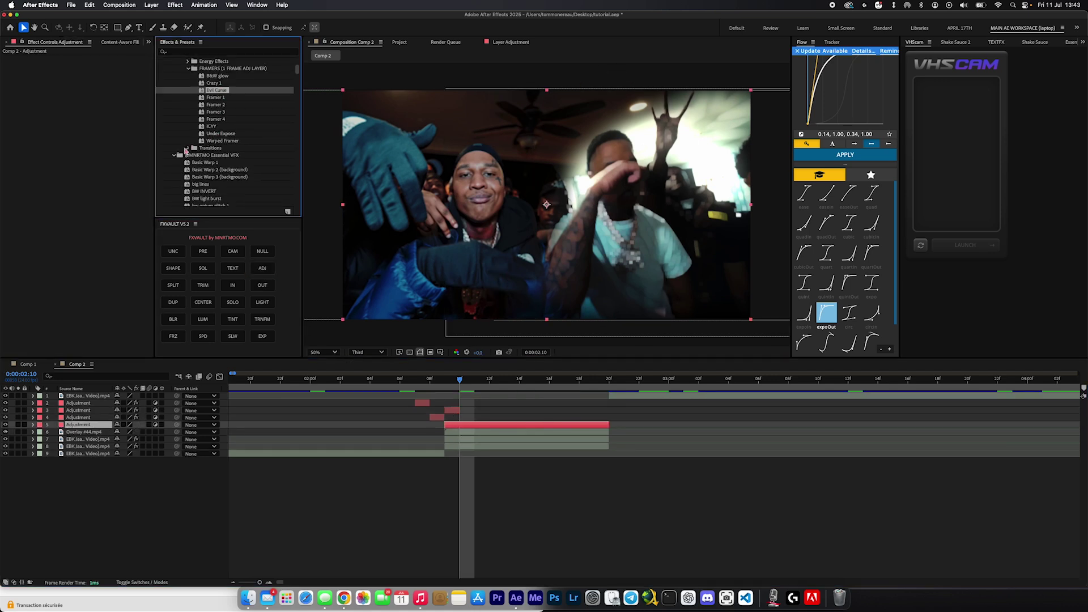
{"action": "scroll", "coordinate": [242, 84], "scroll_direction": "down", "scroll_amount": 5}
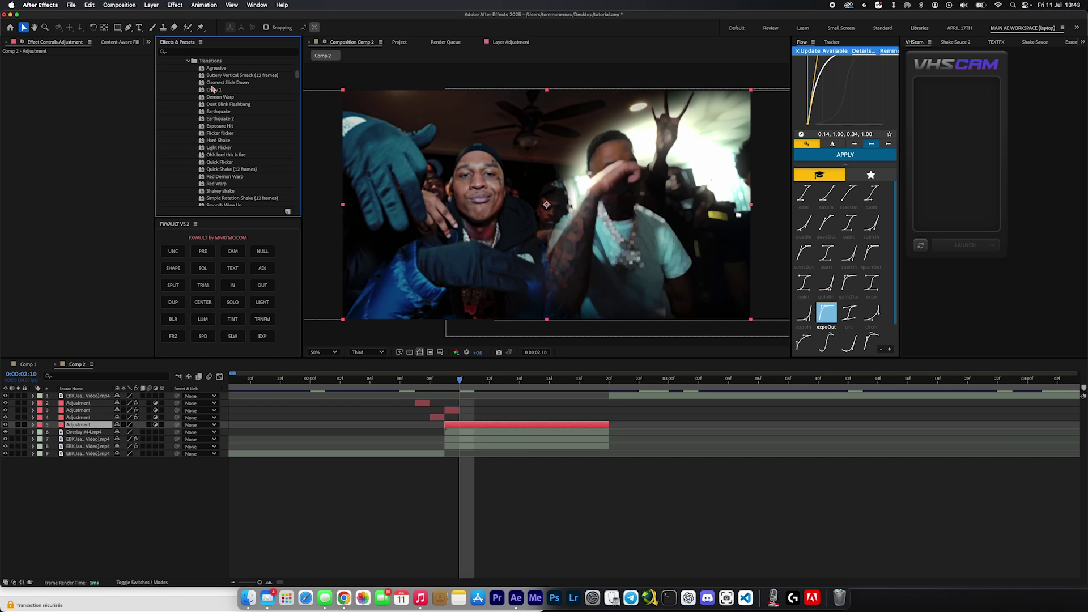
{"action": "left_click_drag", "start_coordinate": [213, 170], "coordinate": [456, 425]}
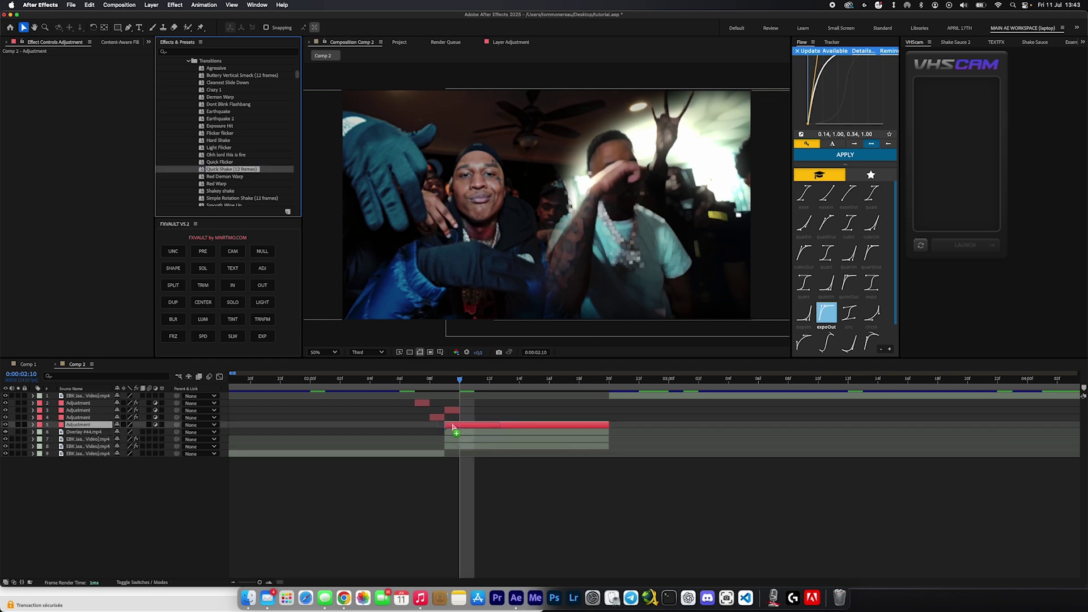
{"action": "mouse_move", "coordinate": [455, 384]}
{"action": "left_mouse_down"}
{"action": "mouse_move", "coordinate": [580, 400]}
{"action": "mouse_move", "coordinate": [456, 398]}
{"action": "left_mouse_up"}
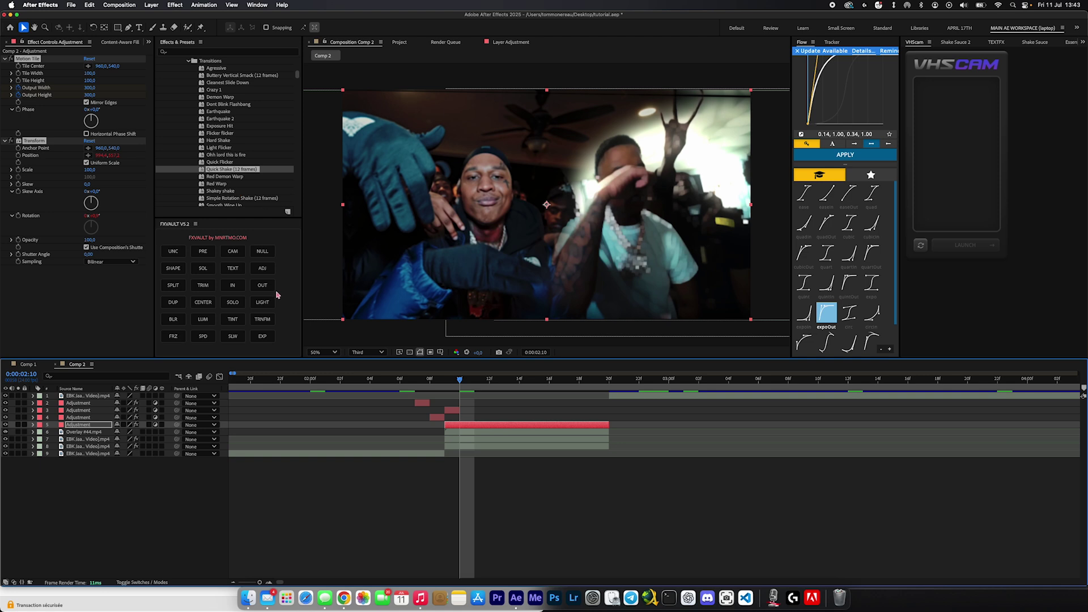
Create a second full-length adjustment layer above the shake layer and apply the preset named The BEST Shake in here.
{"action": "left_click", "coordinate": [262, 268]}
{"action": "left_click", "coordinate": [449, 382]}
{"action": "scroll", "coordinate": [215, 179], "scroll_direction": "down", "scroll_amount": 3}
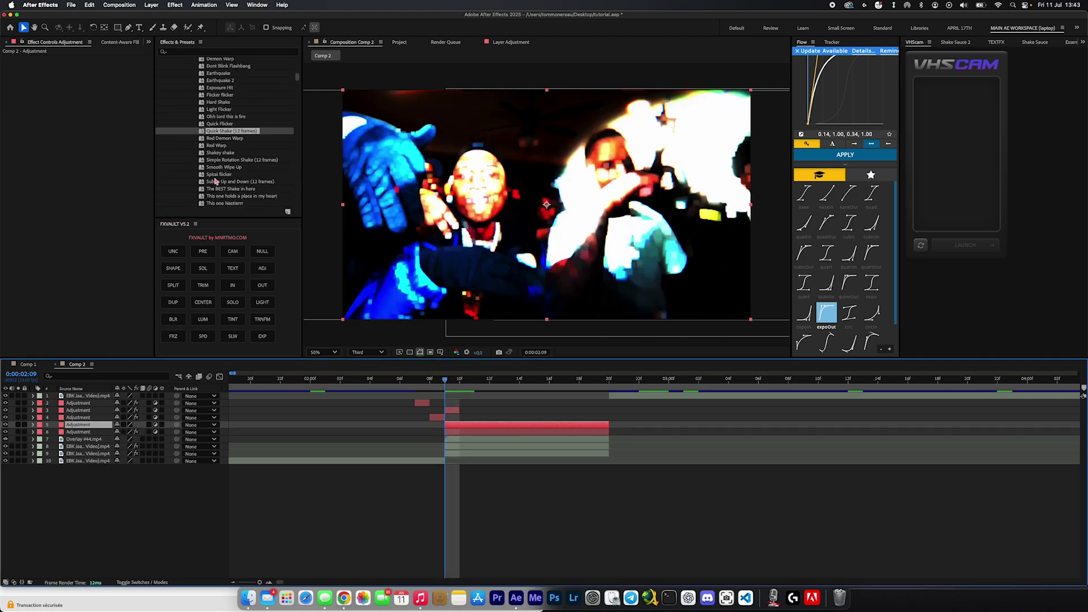
{"action": "left_click_drag", "start_coordinate": [216, 172], "coordinate": [461, 429]}
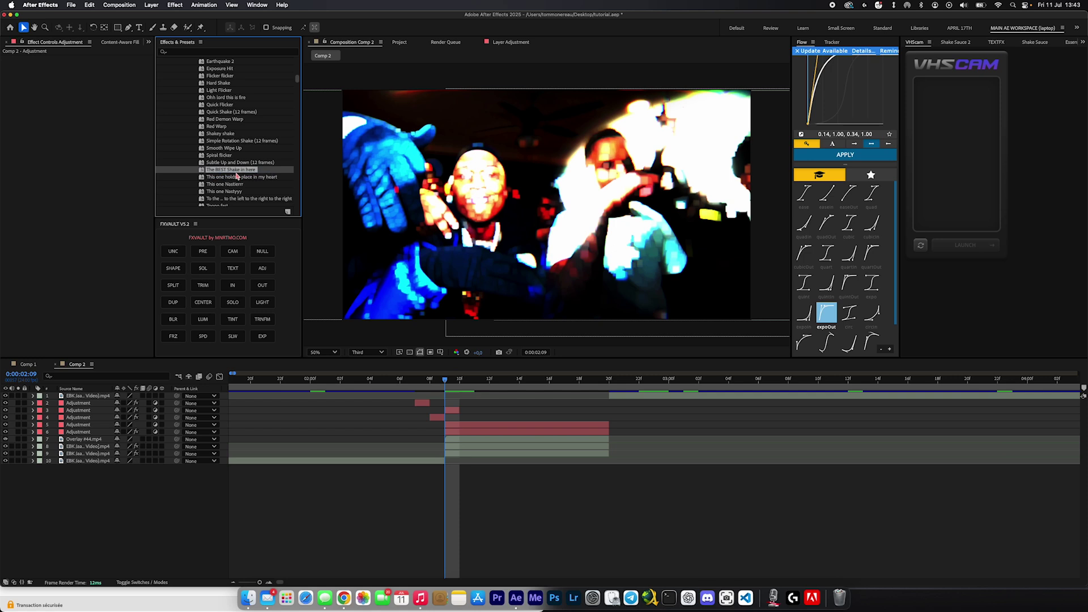
Apply the Earthquake 2 transition preset to the upper full-length adjustment layer and shift that layer to start about three frames before the cut.
{"action": "scroll", "coordinate": [216, 144], "scroll_direction": "up", "scroll_amount": 5}
{"action": "left_click_drag", "start_coordinate": [218, 176], "coordinate": [448, 426]}
{"action": "left_click", "coordinate": [466, 386]}
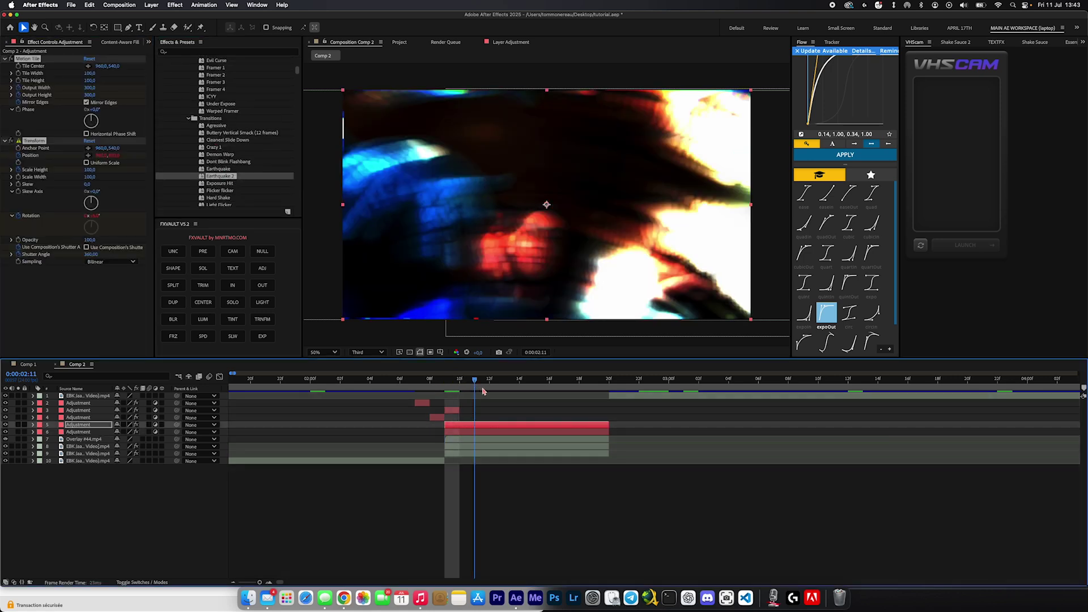
{"action": "left_click_drag", "start_coordinate": [483, 391], "coordinate": [422, 429]}
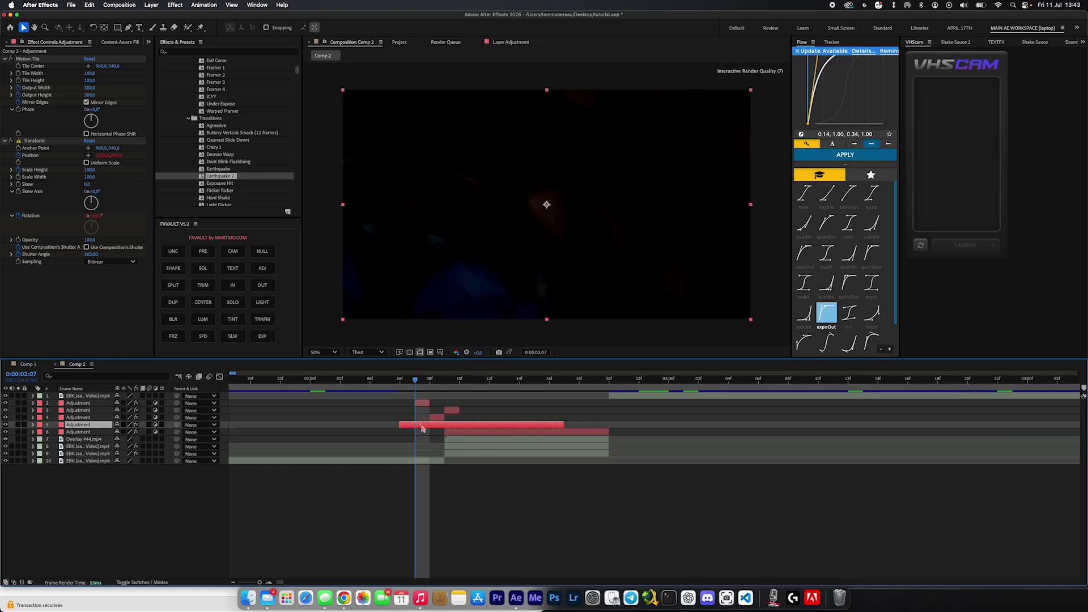
{"action": "key", "text": "space"}
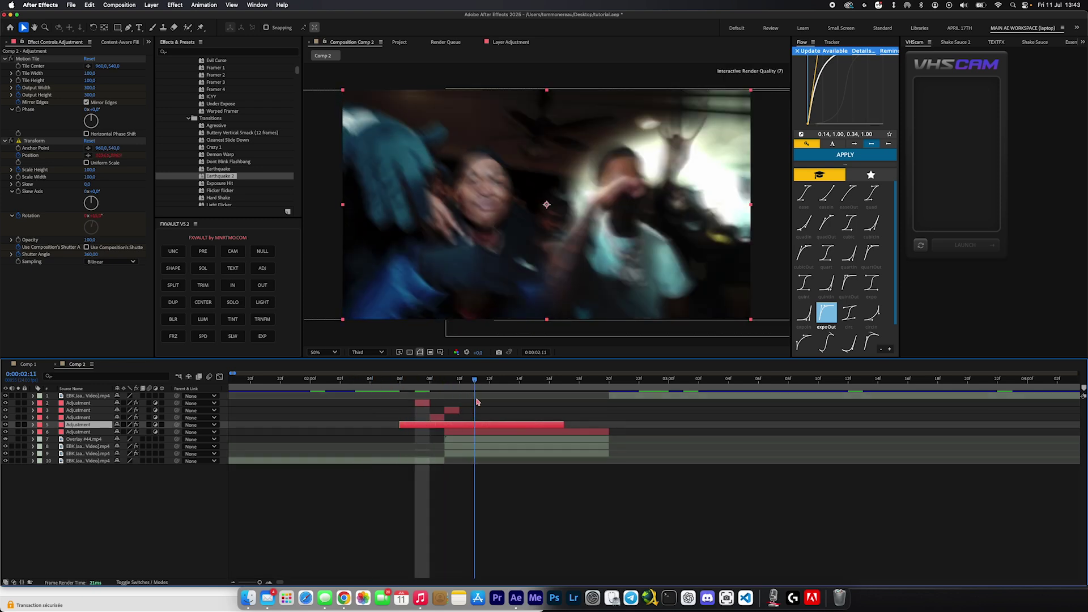
Play the composition from 0:00:01:23 and again from 0:00:00:16 to review the shake leading into the masked clip.
{"action": "left_click", "coordinate": [295, 383]}
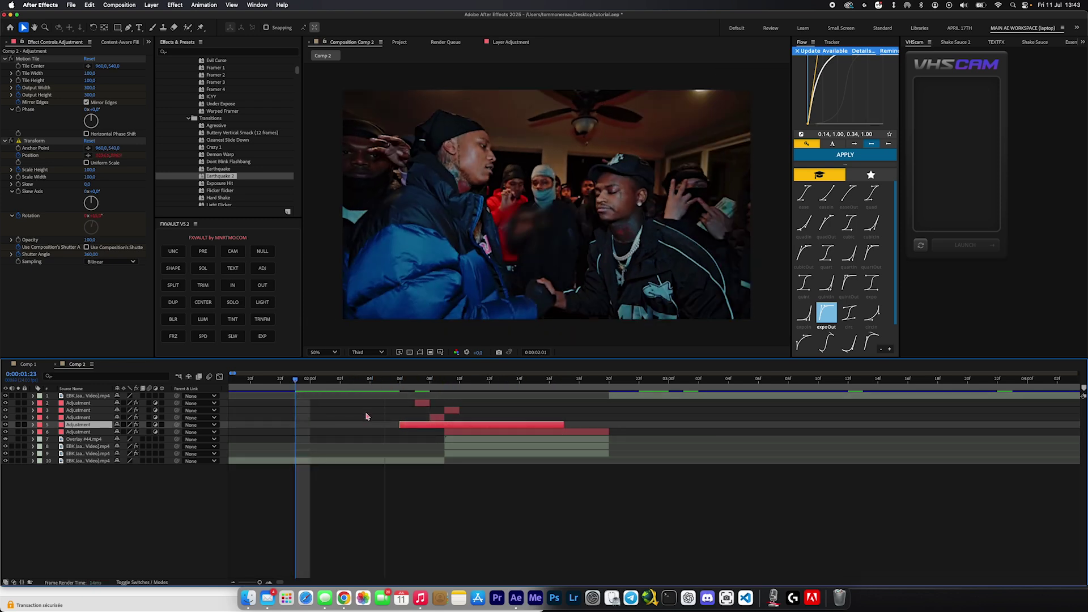
{"action": "key", "text": "space"}
{"action": "key", "text": "space"}
{"action": "left_click_drag", "start_coordinate": [363, 381], "coordinate": [152, 380]}
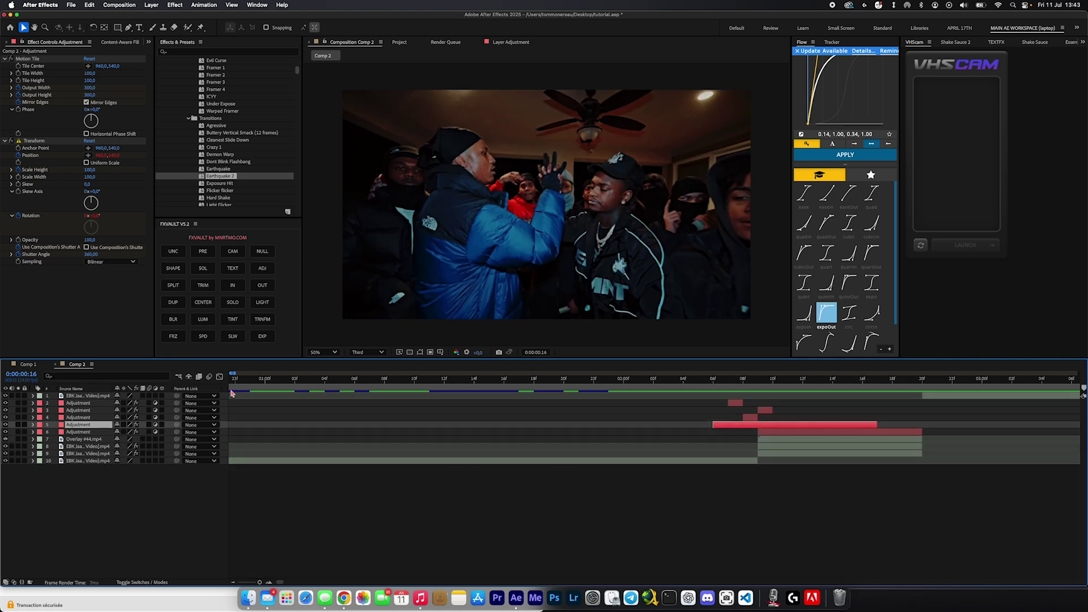
{"action": "key", "text": "minus"}
{"action": "key", "text": "space"}
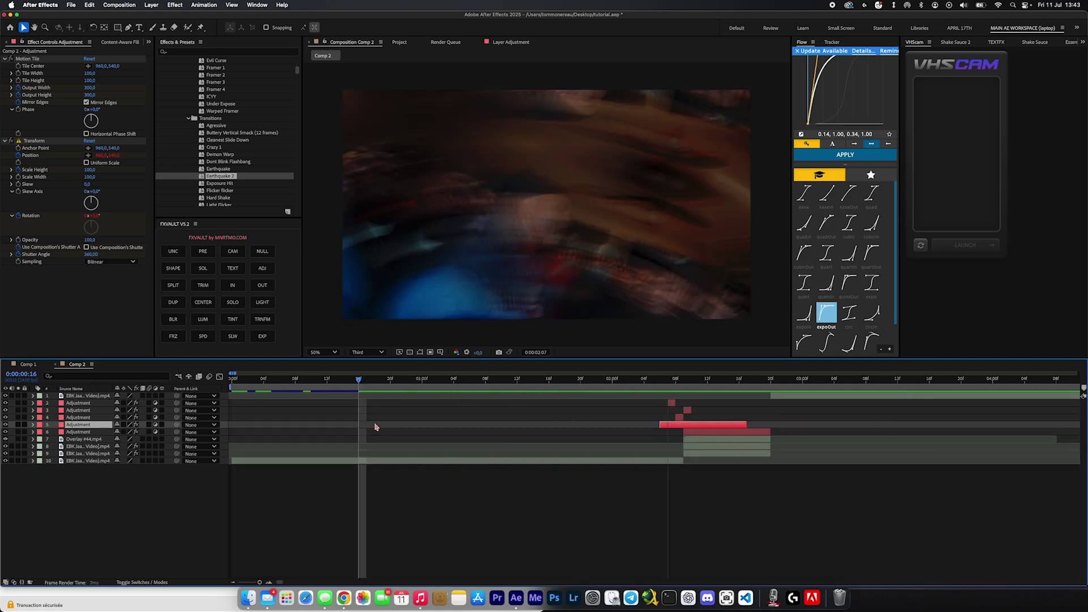
{"action": "left_click", "coordinate": [494, 385]}
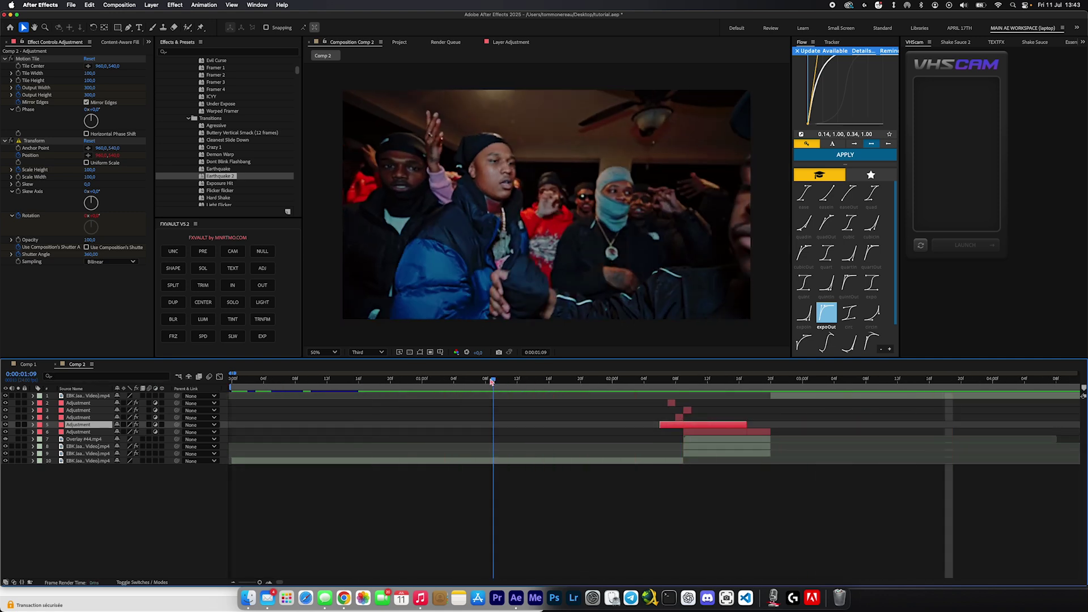